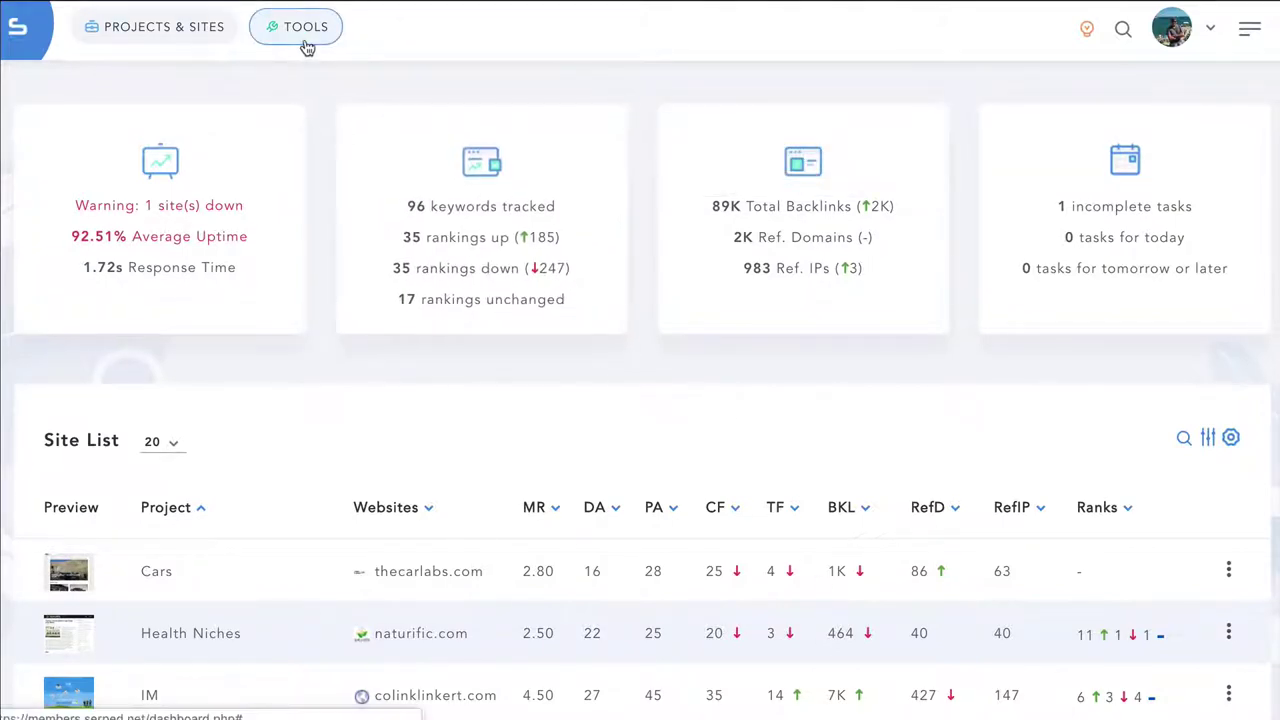
Open the Tools mega-menu to see the SEO tools by category, including Domain Finding tools.
click(305, 44)
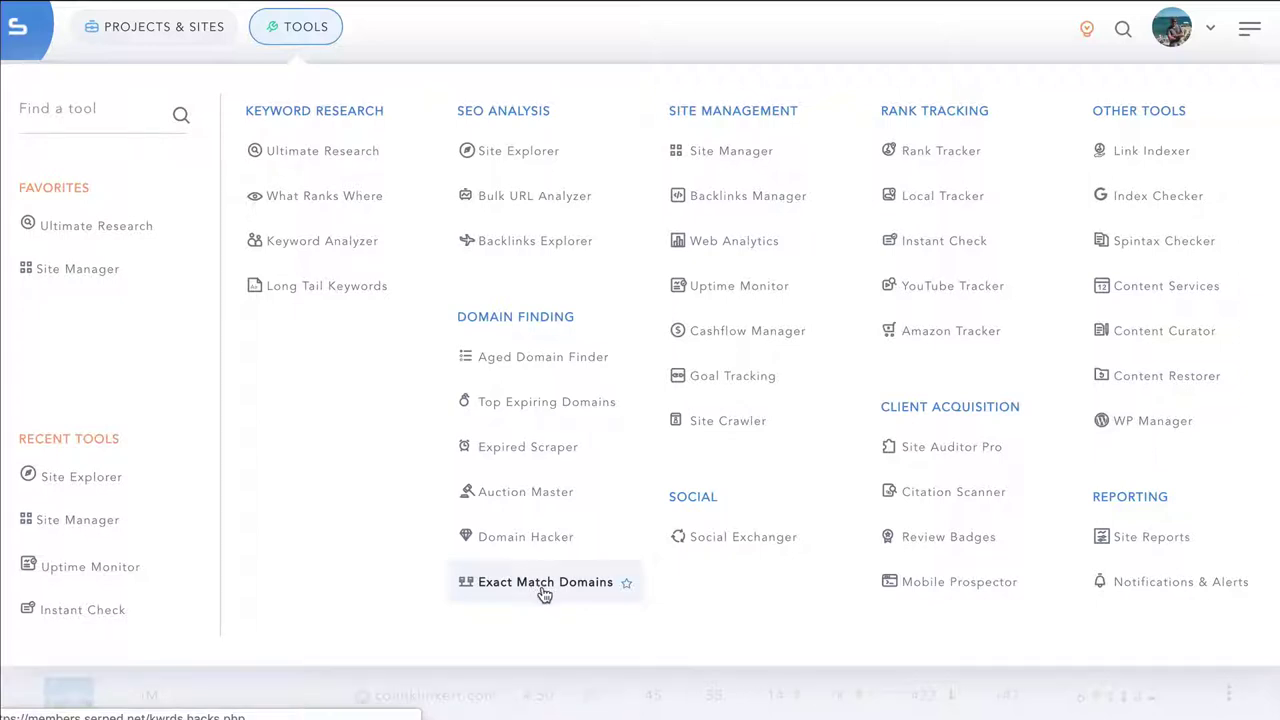
Open Site Manager and go to serped.com's Manage Site page showing Moz Rank 3.50 and DA 35.
click(740, 155)
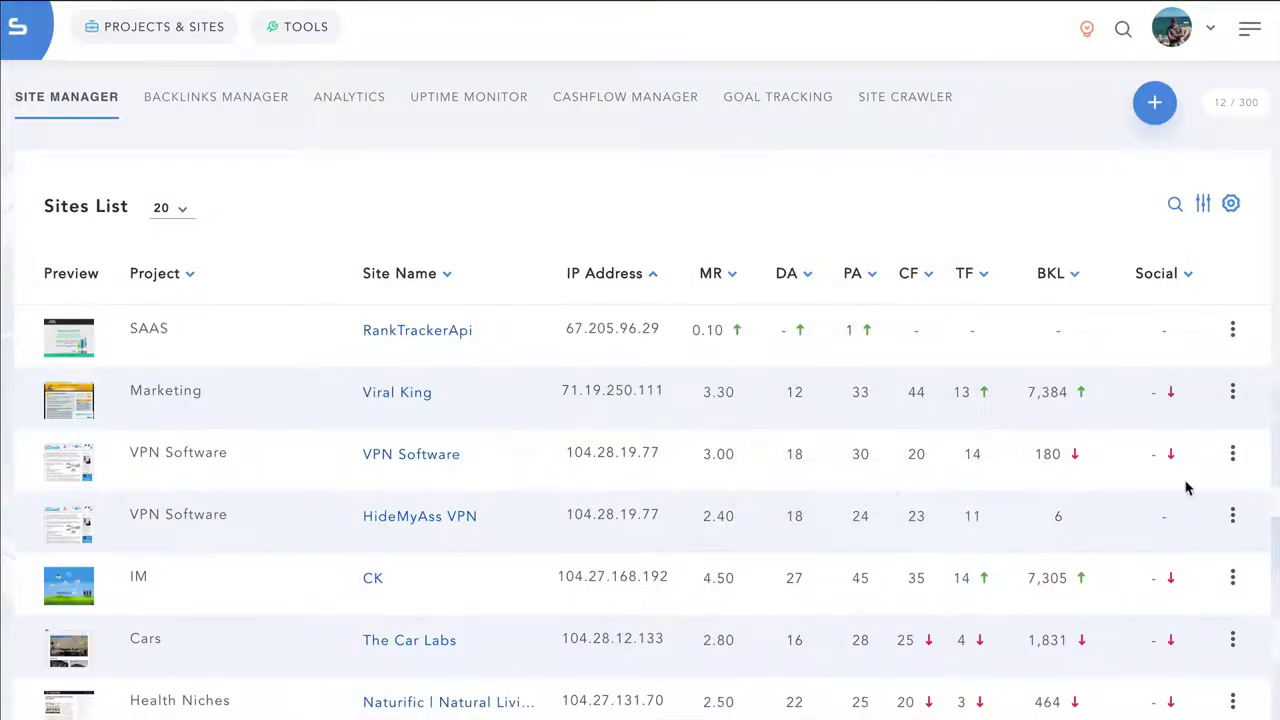
scroll(1230, 470, down, 4)
click(1233, 449)
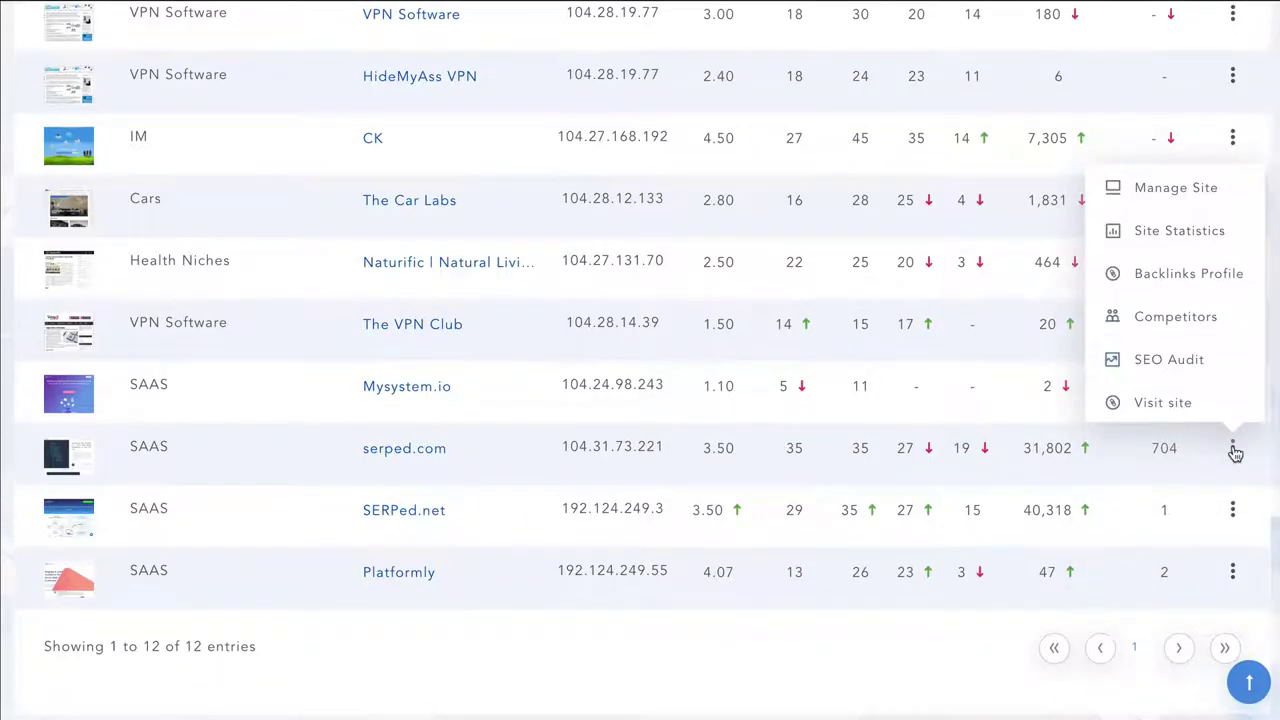
click(1150, 192)
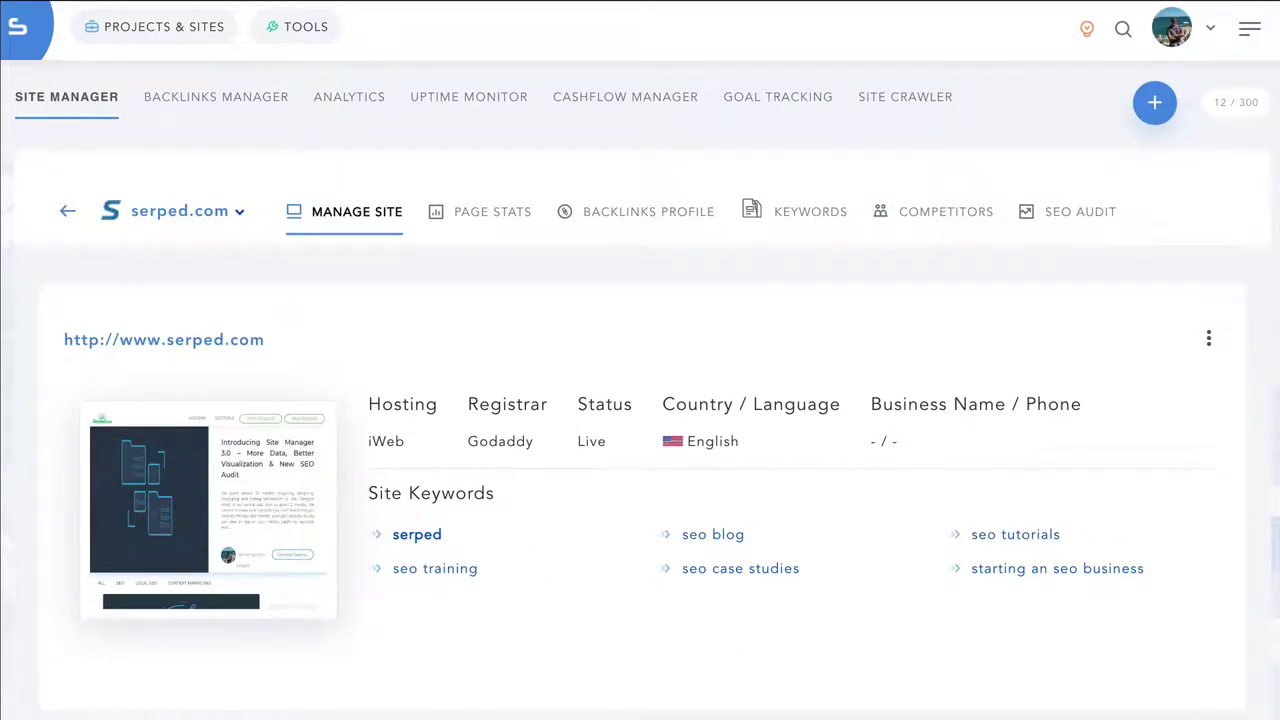
scroll(640, 400, down, 6)
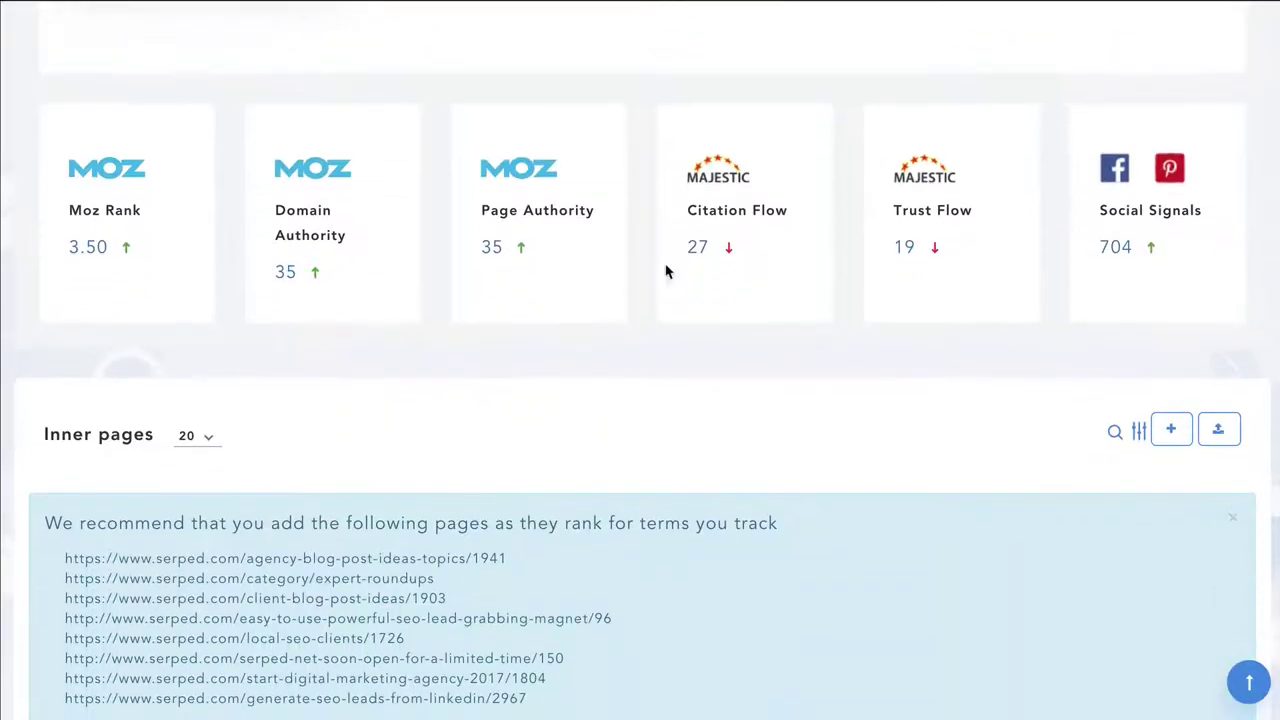
Open the Trust Flow 19 history graph, switch it to Backlinks, then close it.
click(908, 252)
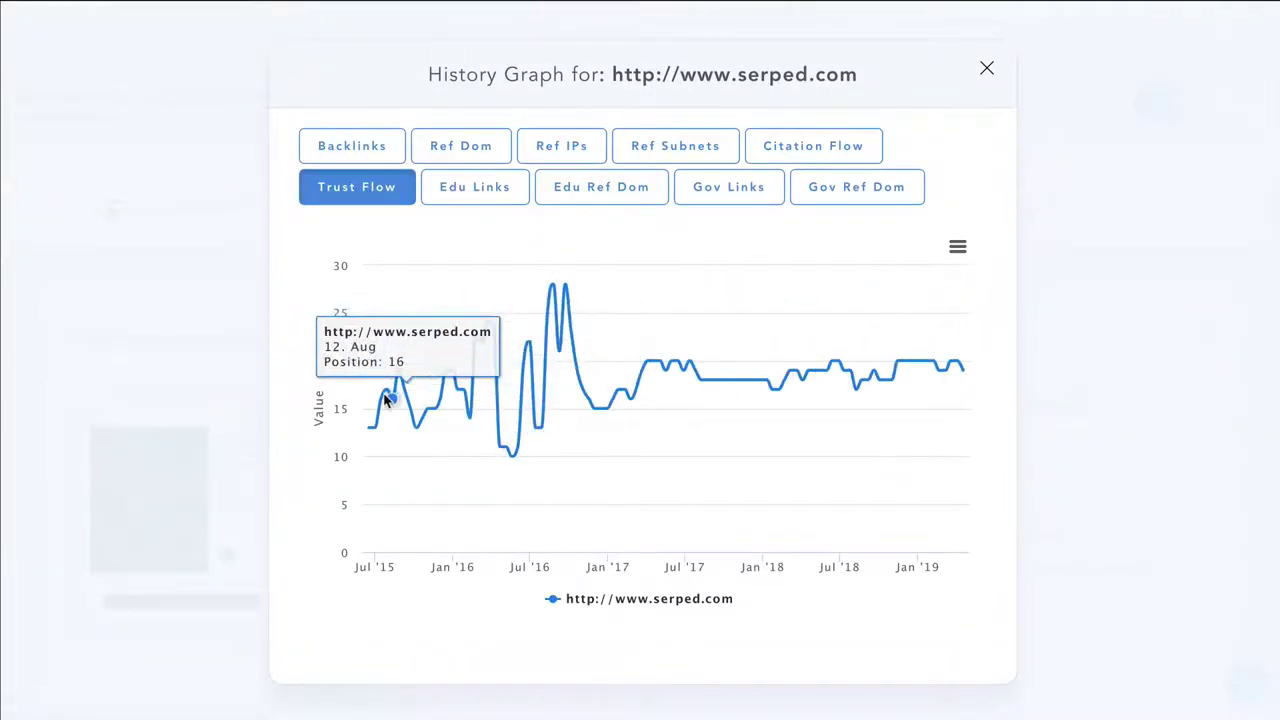
click(385, 160)
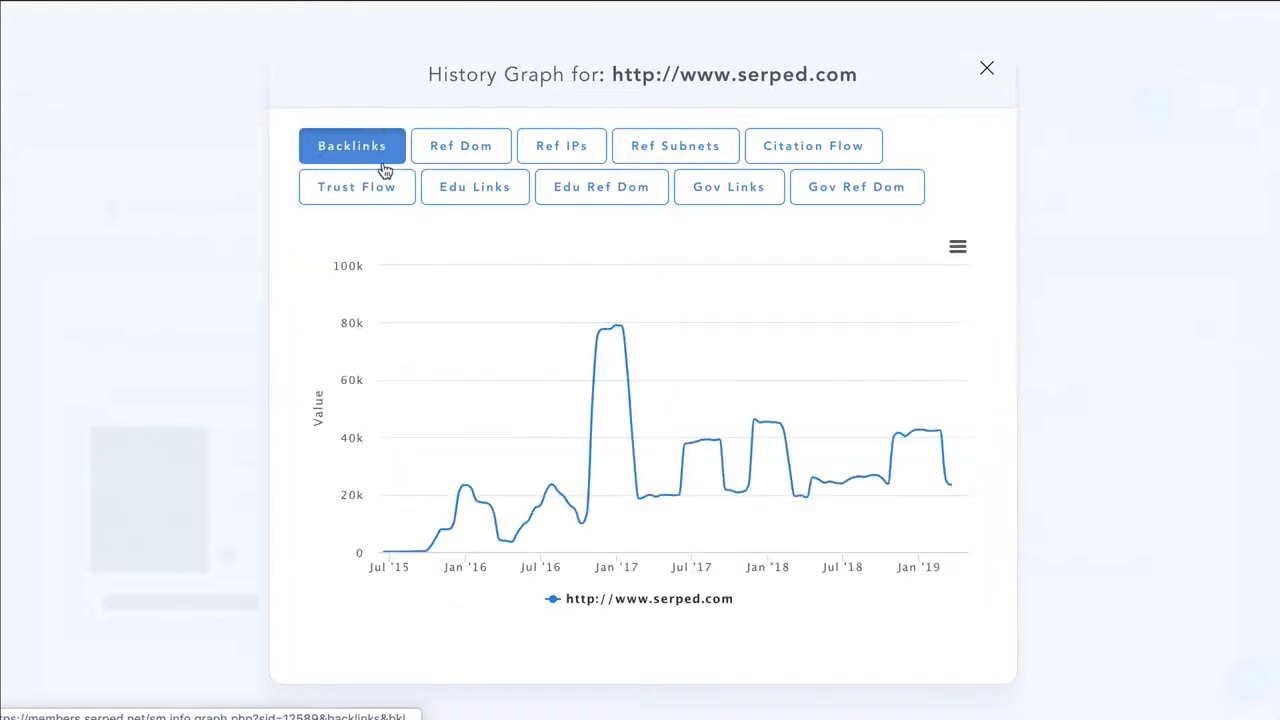
click(957, 247)
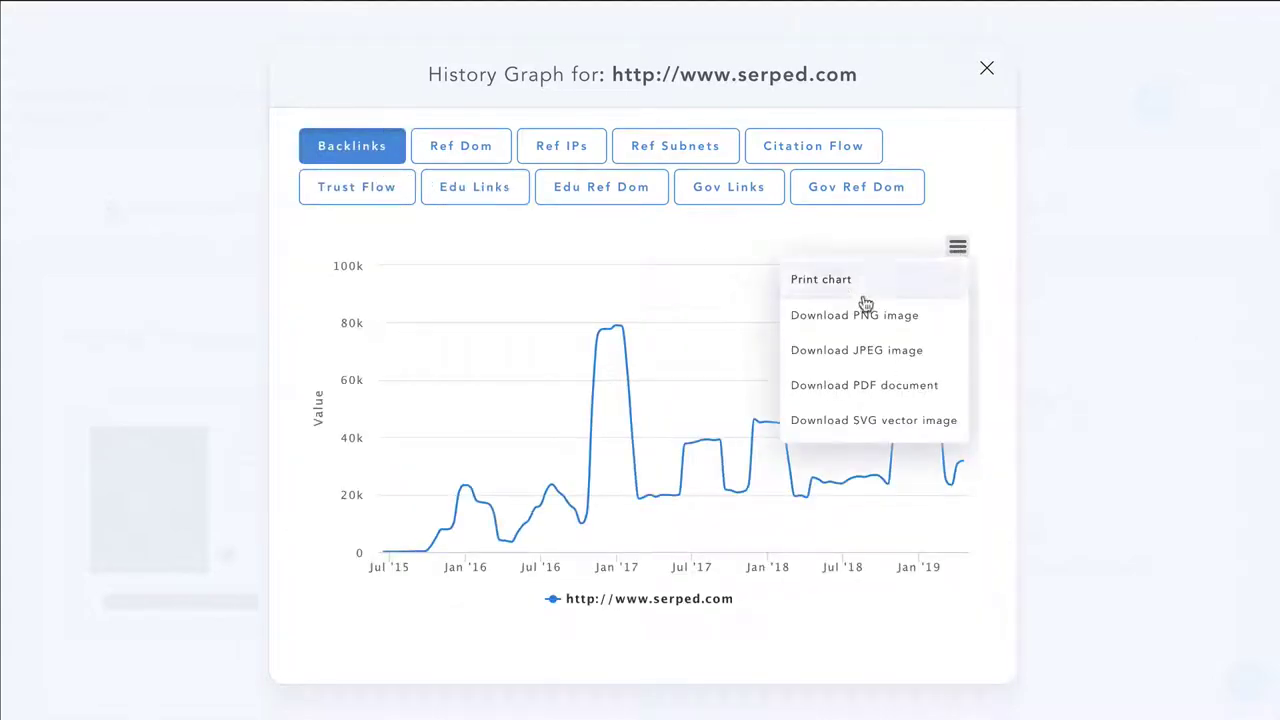
click(985, 66)
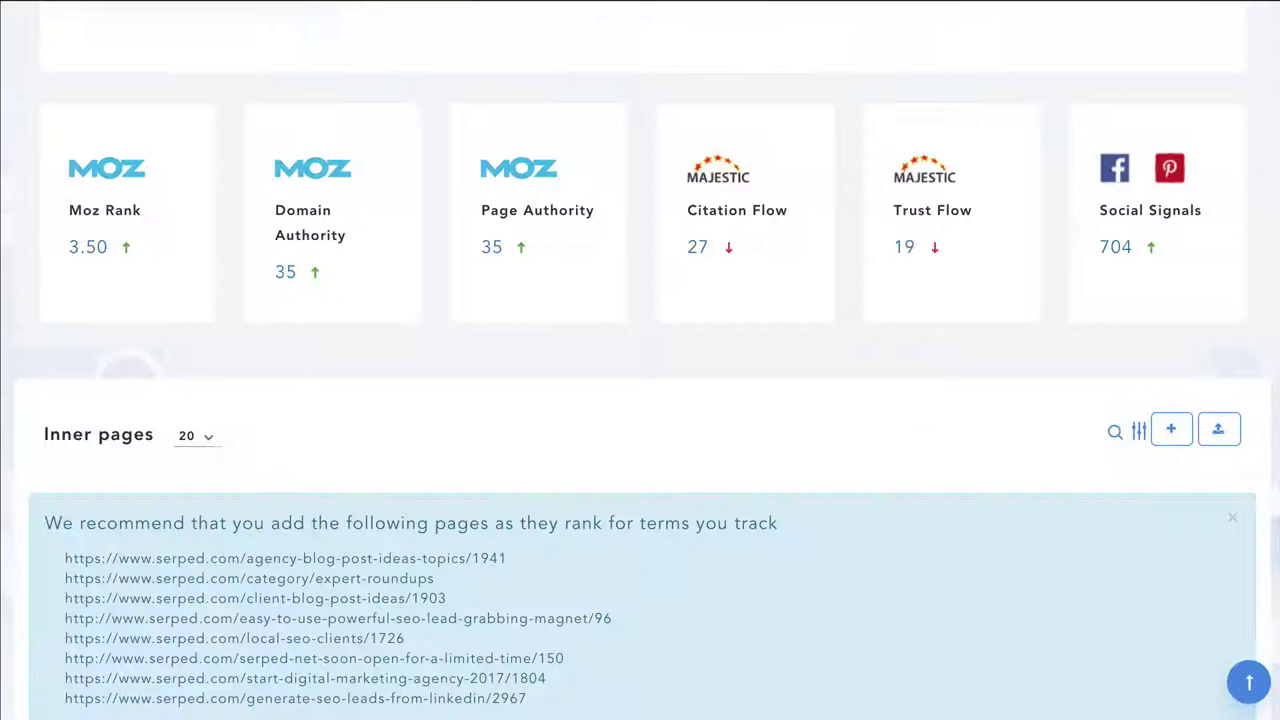
Sort the inner pages by TF and show the competitor comparison against ahrefs.com, moz.com and semrush.com.
scroll(1249, 472, down, 6)
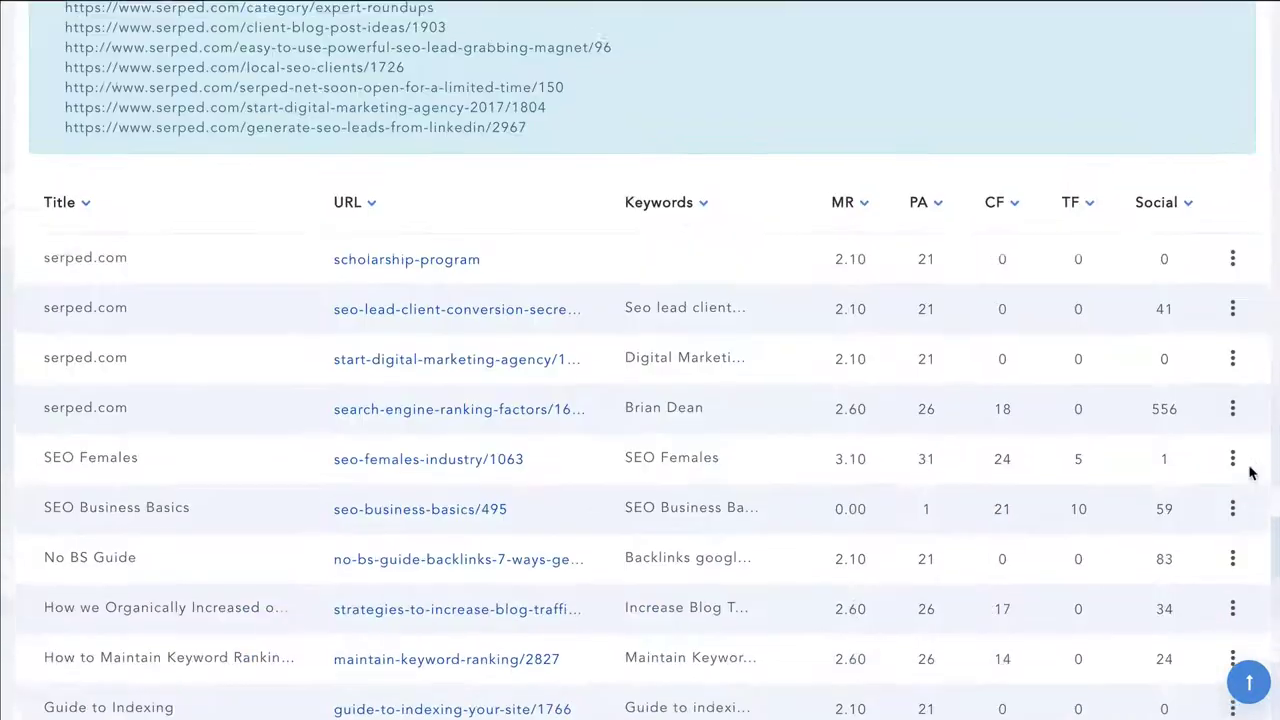
scroll(1249, 472, down, 3)
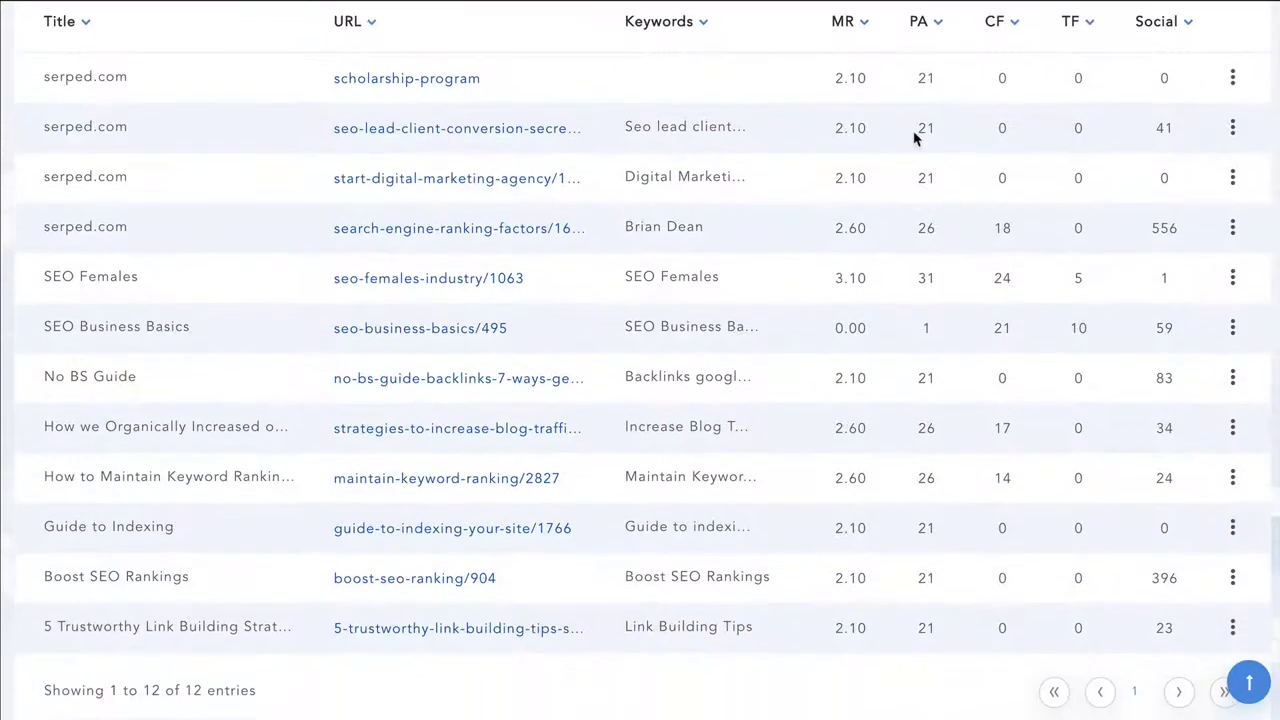
click(1068, 24)
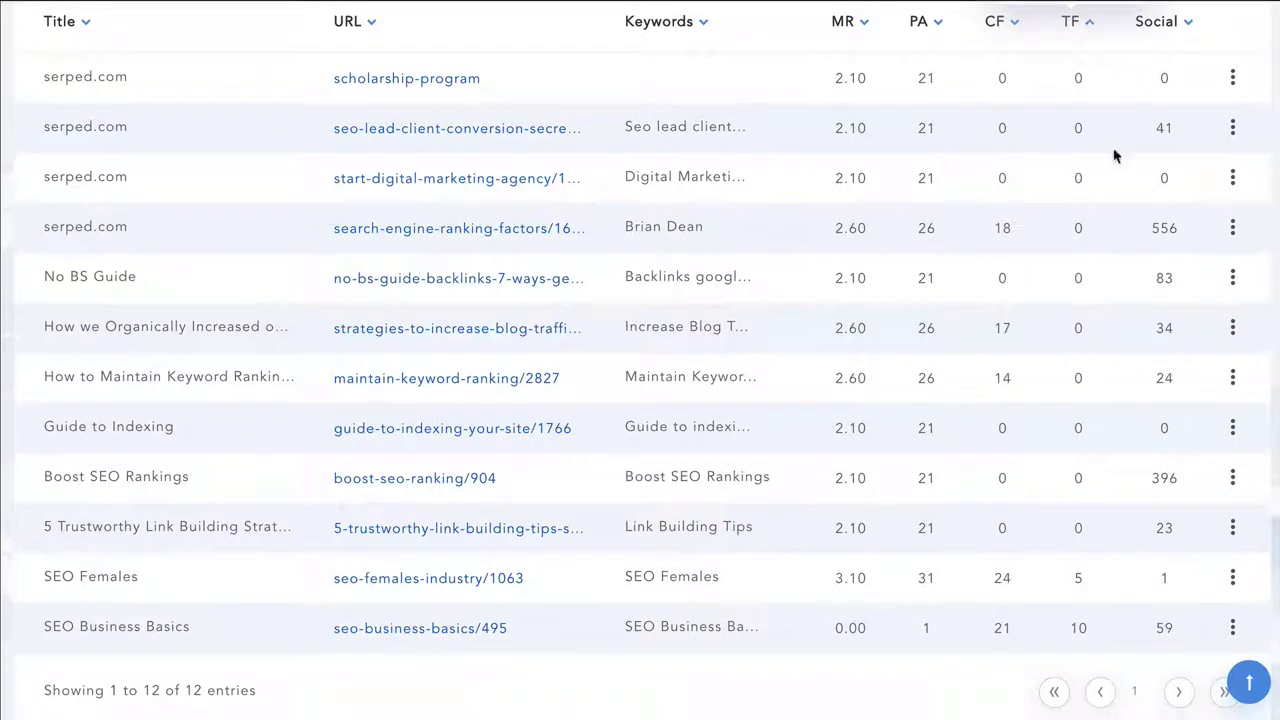
click(1068, 24)
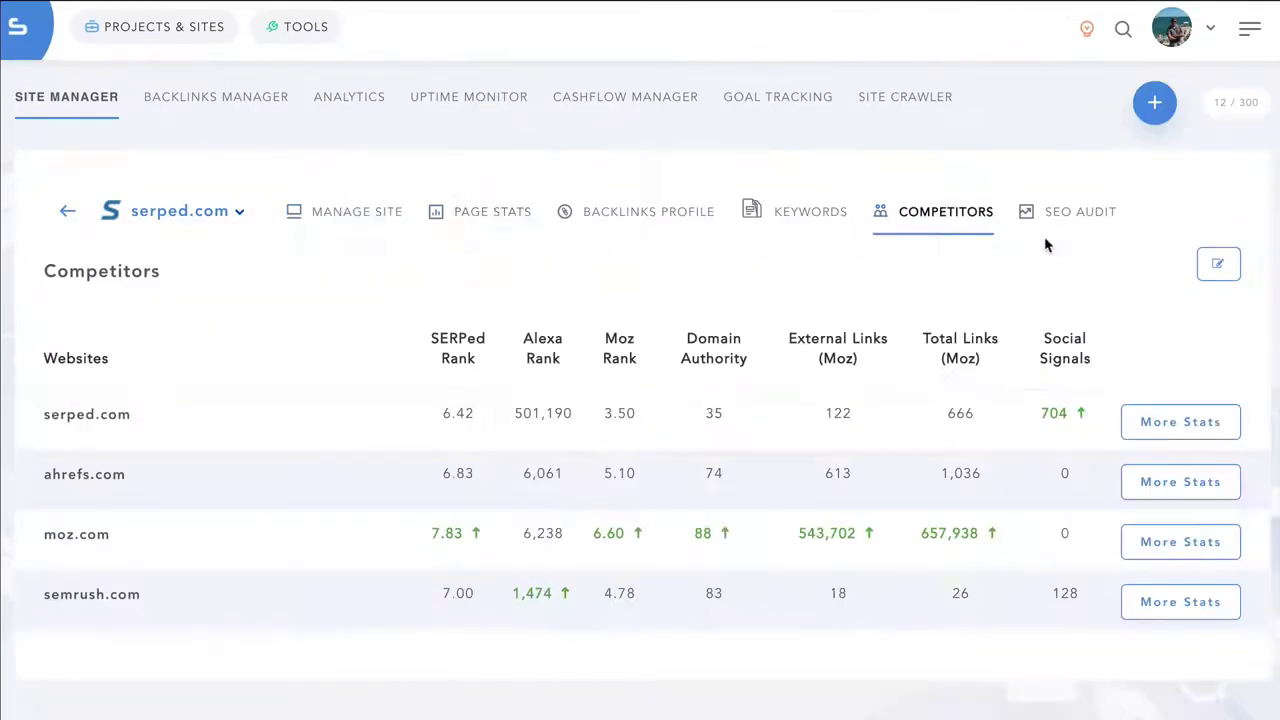
Open the Backlinks Manager and browse the anchor text and Moz authority charts.
click(228, 108)
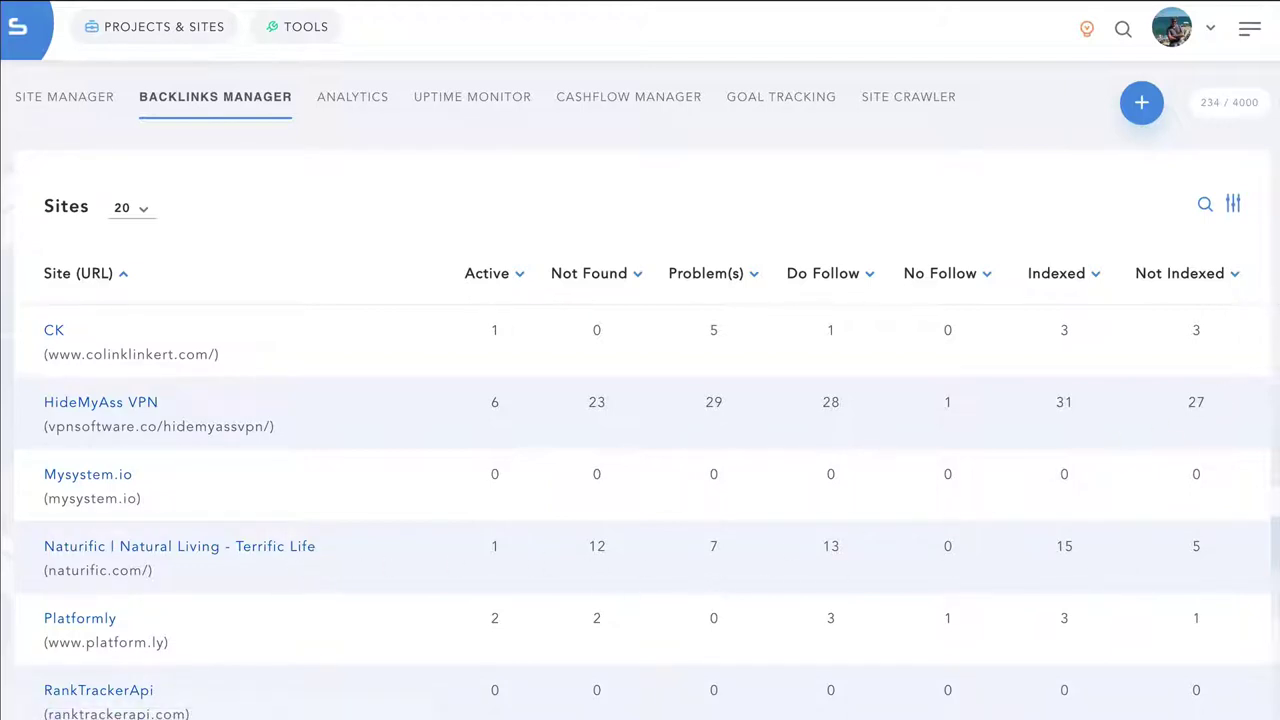
scroll(1263, 520, down, 3)
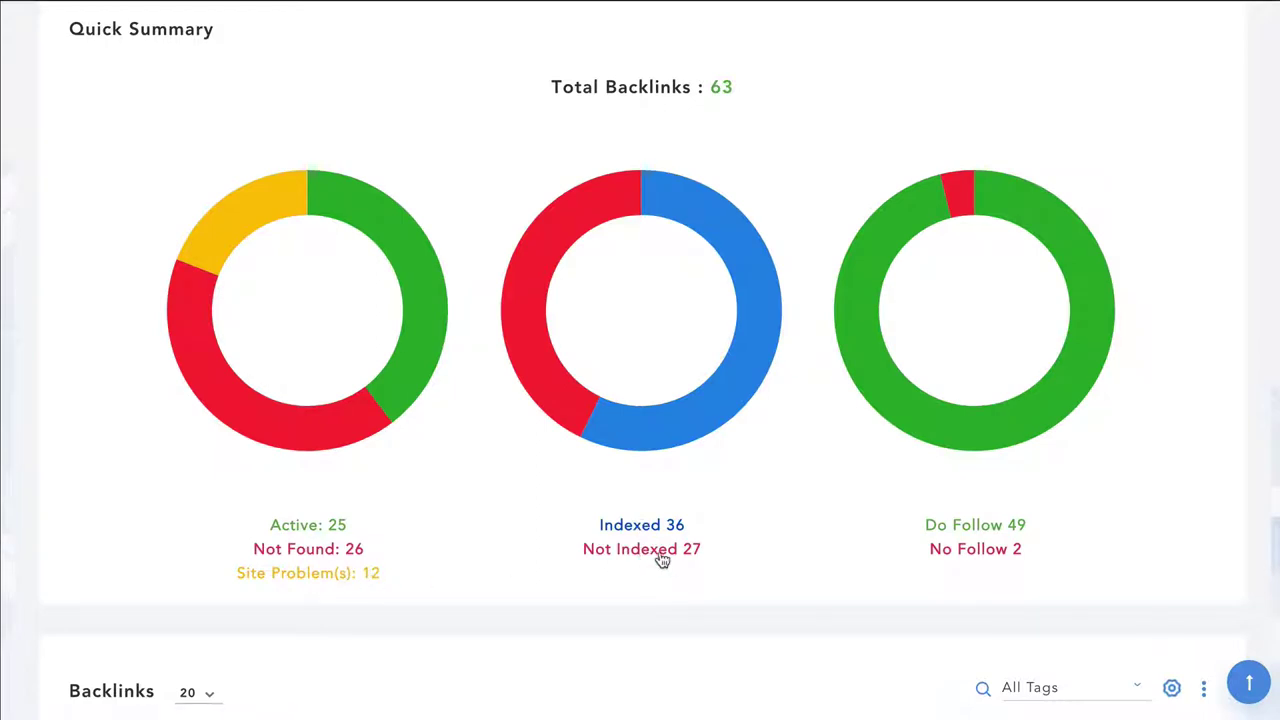
scroll(640, 360, down, 6)
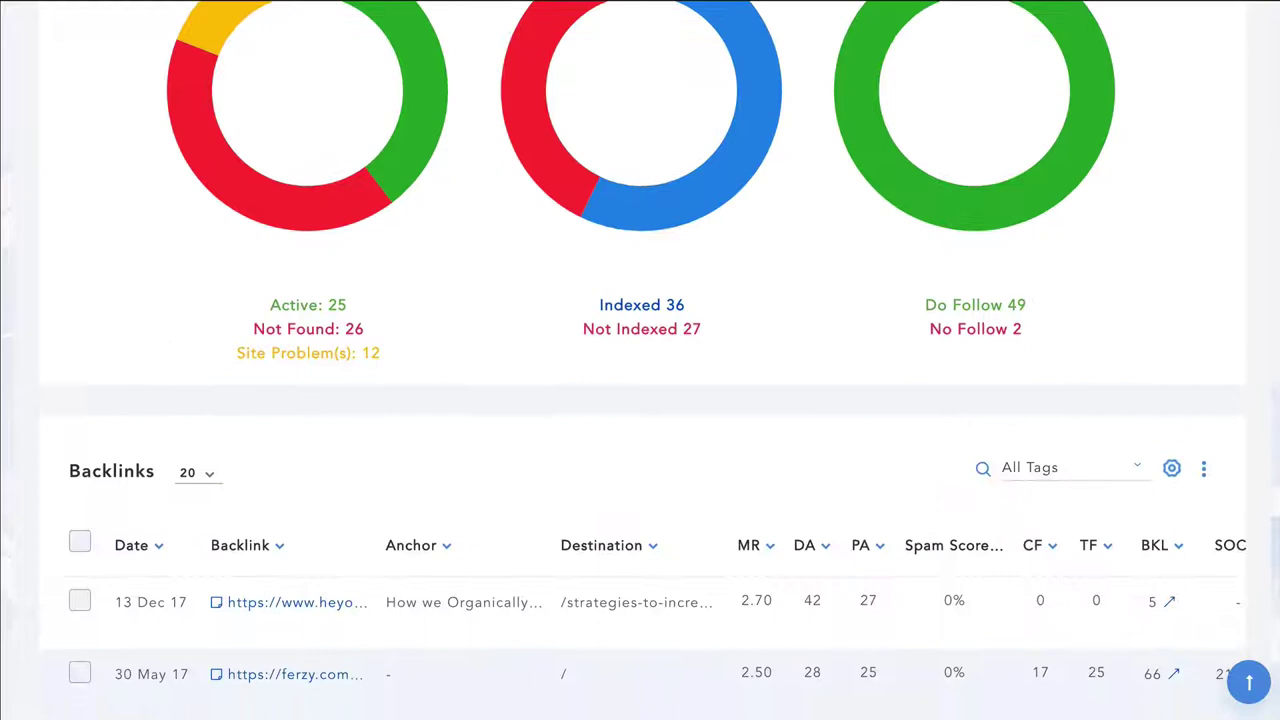
scroll(1277, 148, up, 1)
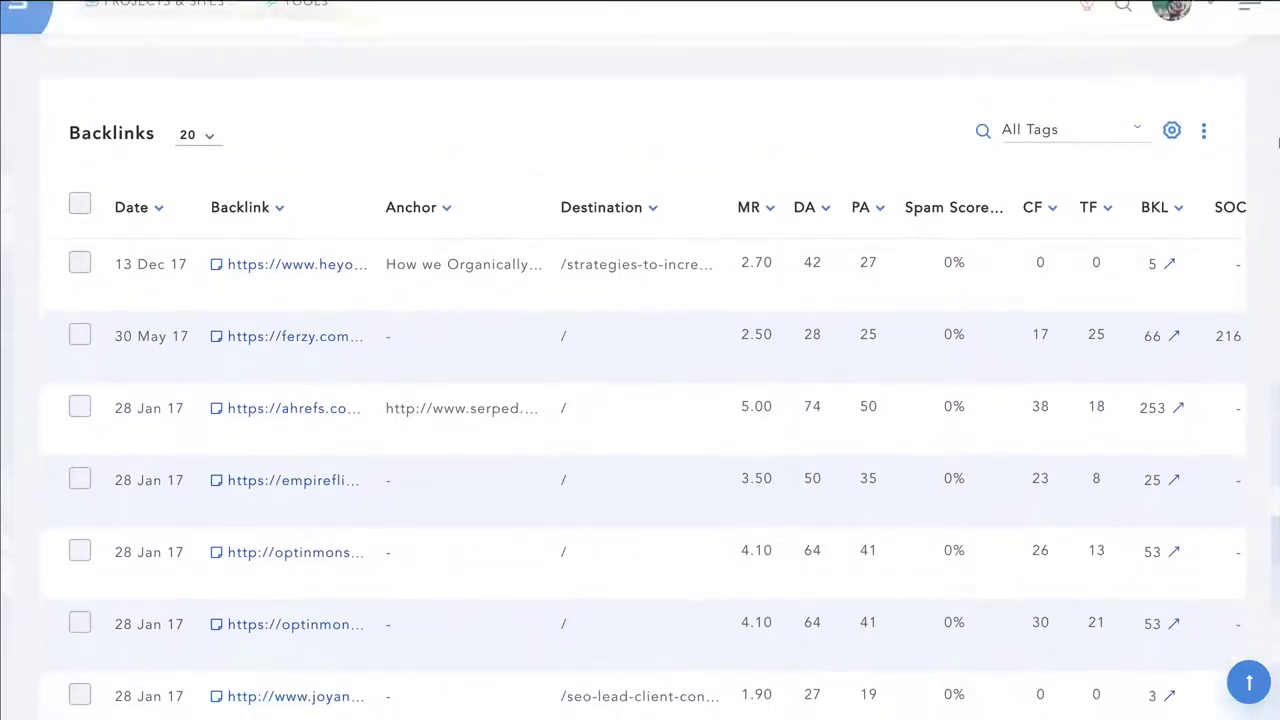
scroll(1277, 148, down, 1)
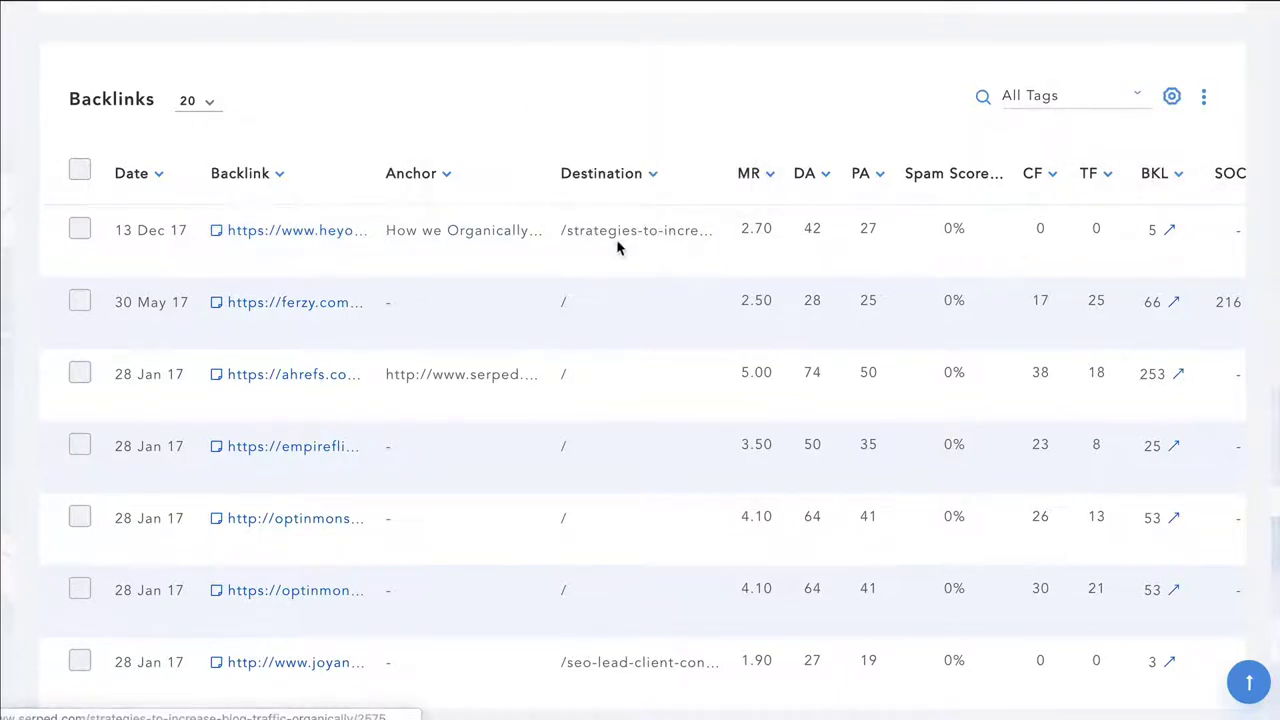
scroll(700, 253, right, 3)
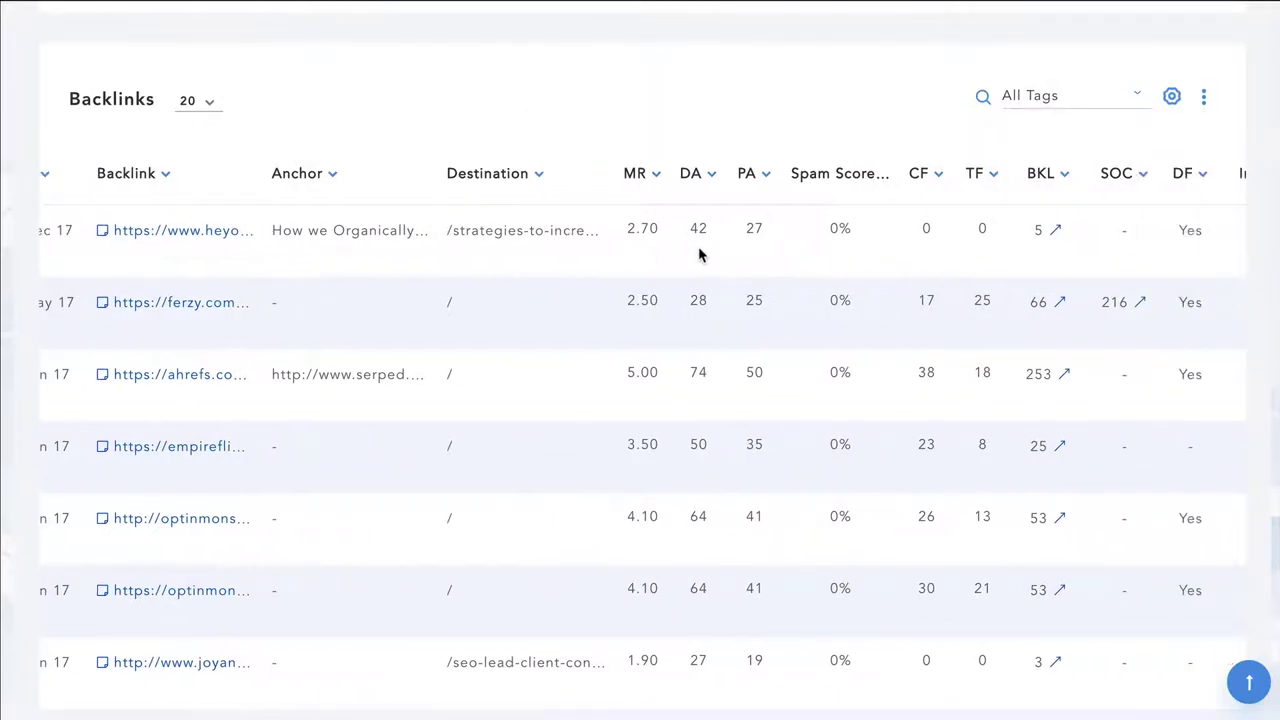
scroll(698, 255, right, 3)
scroll(700, 255, right, 3)
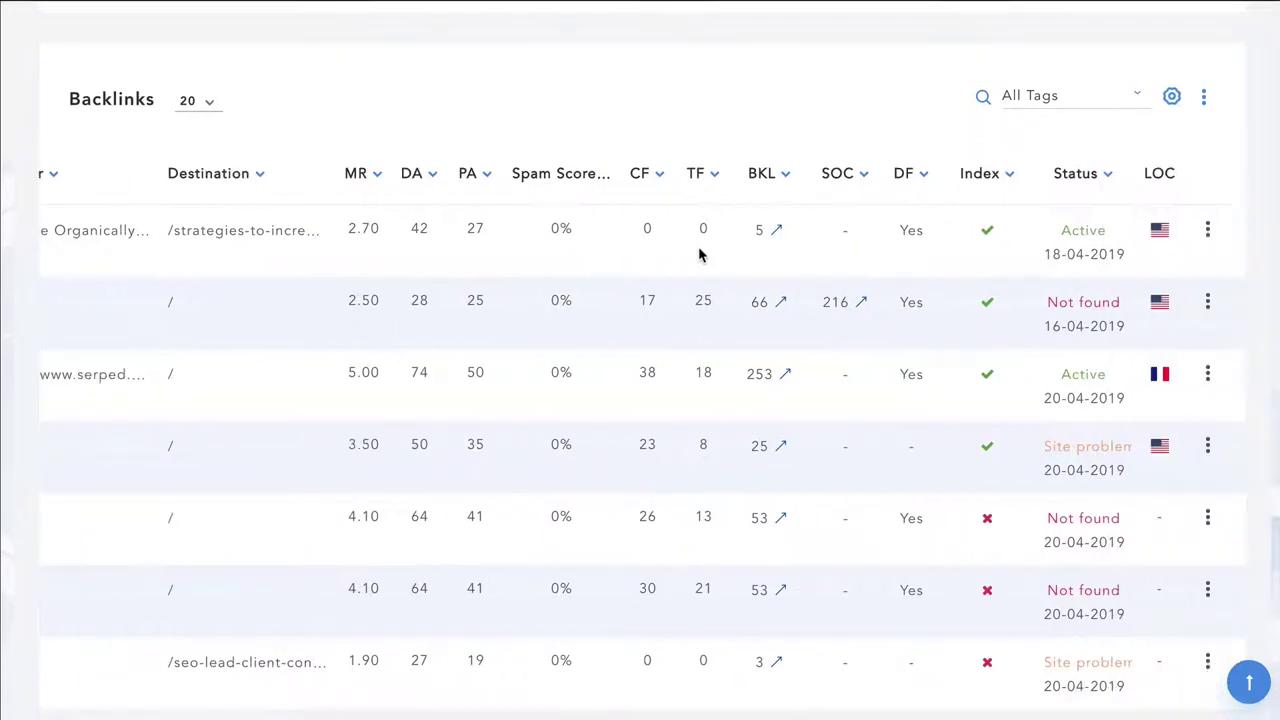
Scroll past the Referring Domains per B/C-Class IP tables to the Class IP Breakdown donut charts.
mouse_move(1094, 224)
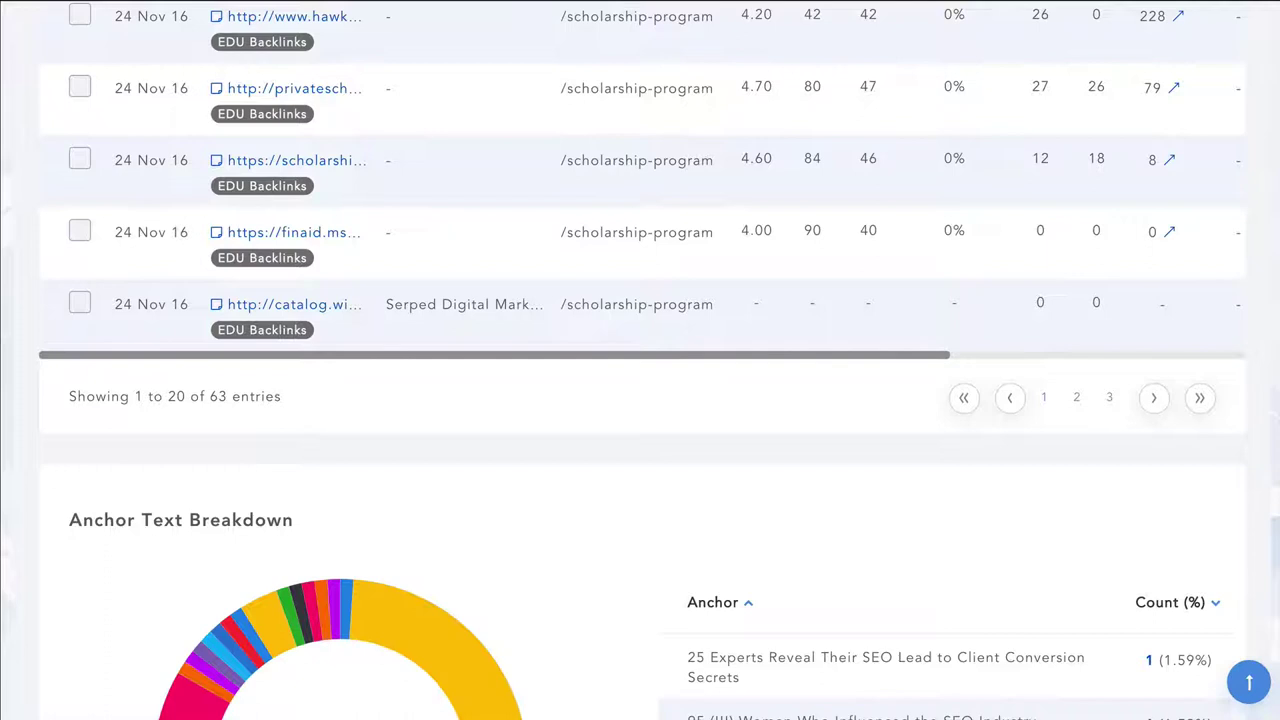
scroll(1277, 332, down, 4)
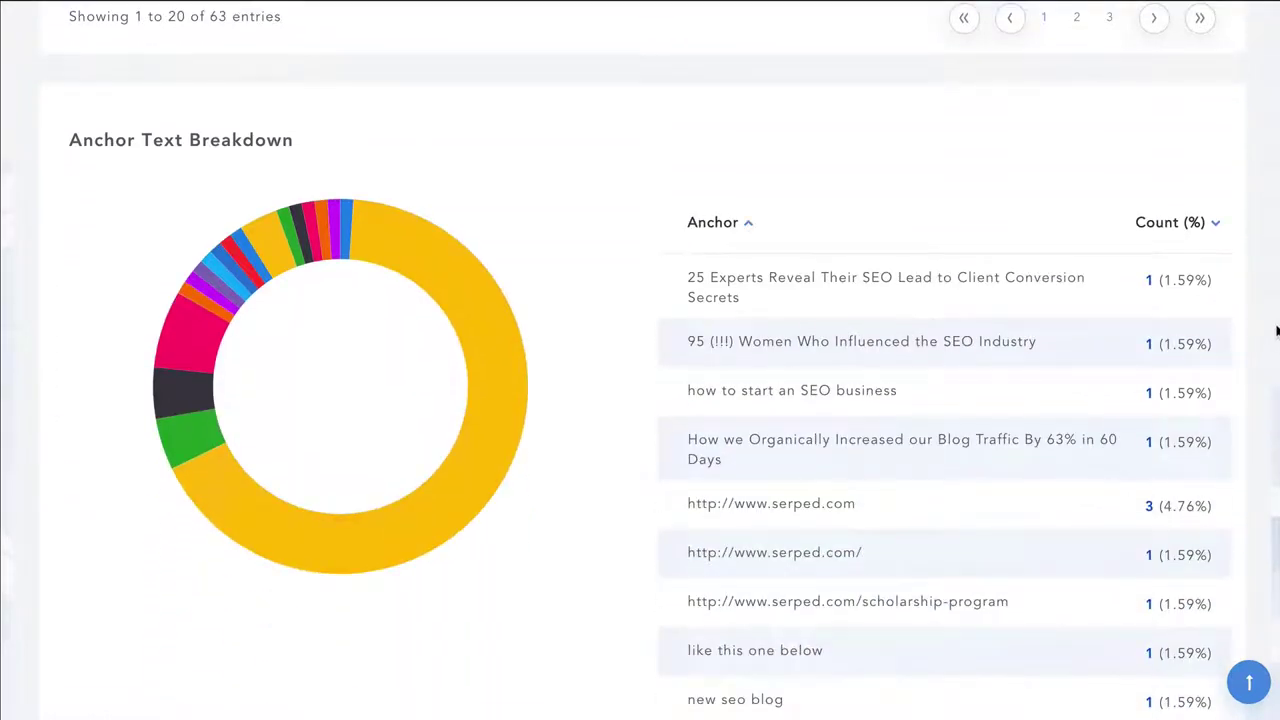
scroll(1277, 332, down, 1)
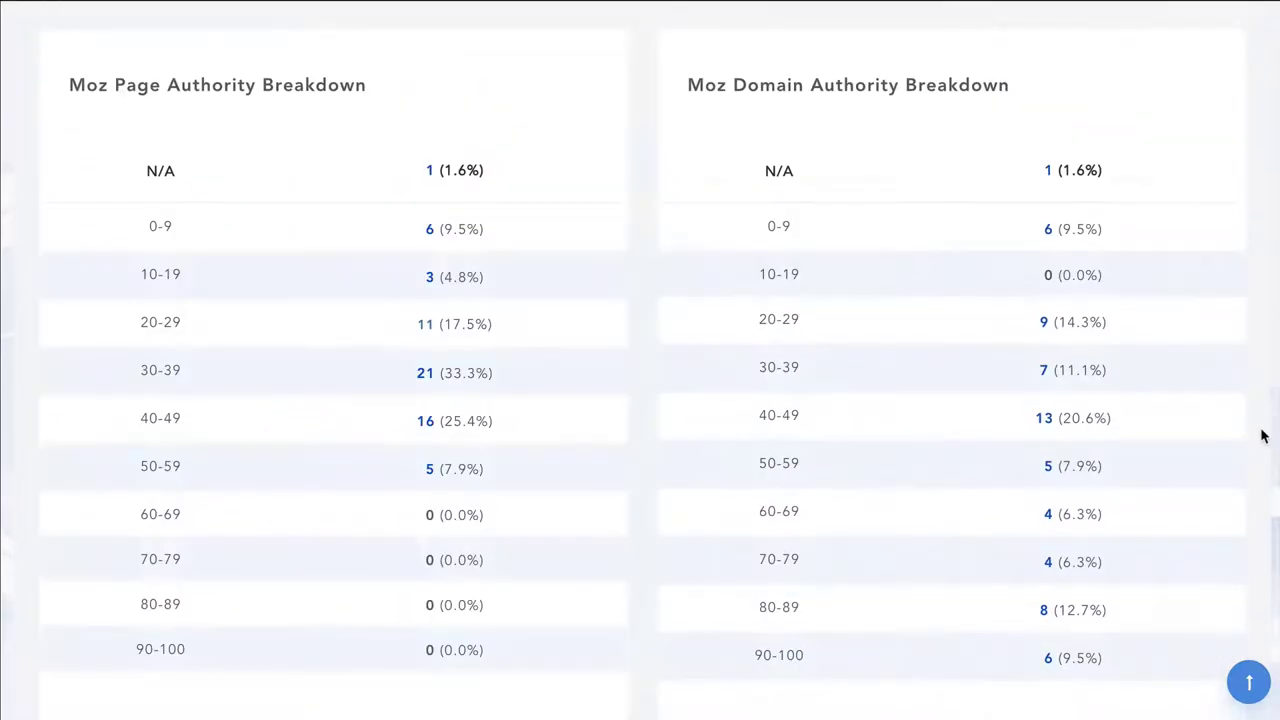
scroll(1260, 434, down, 1)
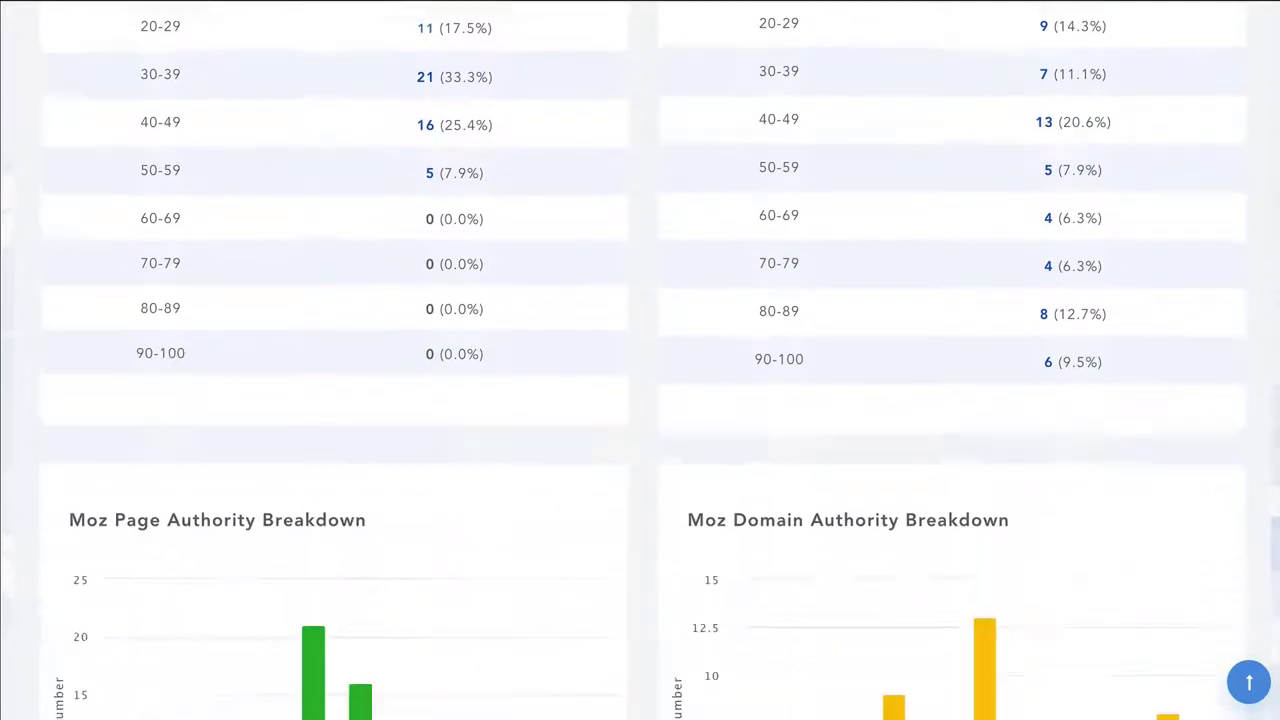
scroll(1272, 514, down, 4)
scroll(1272, 514, down, 5)
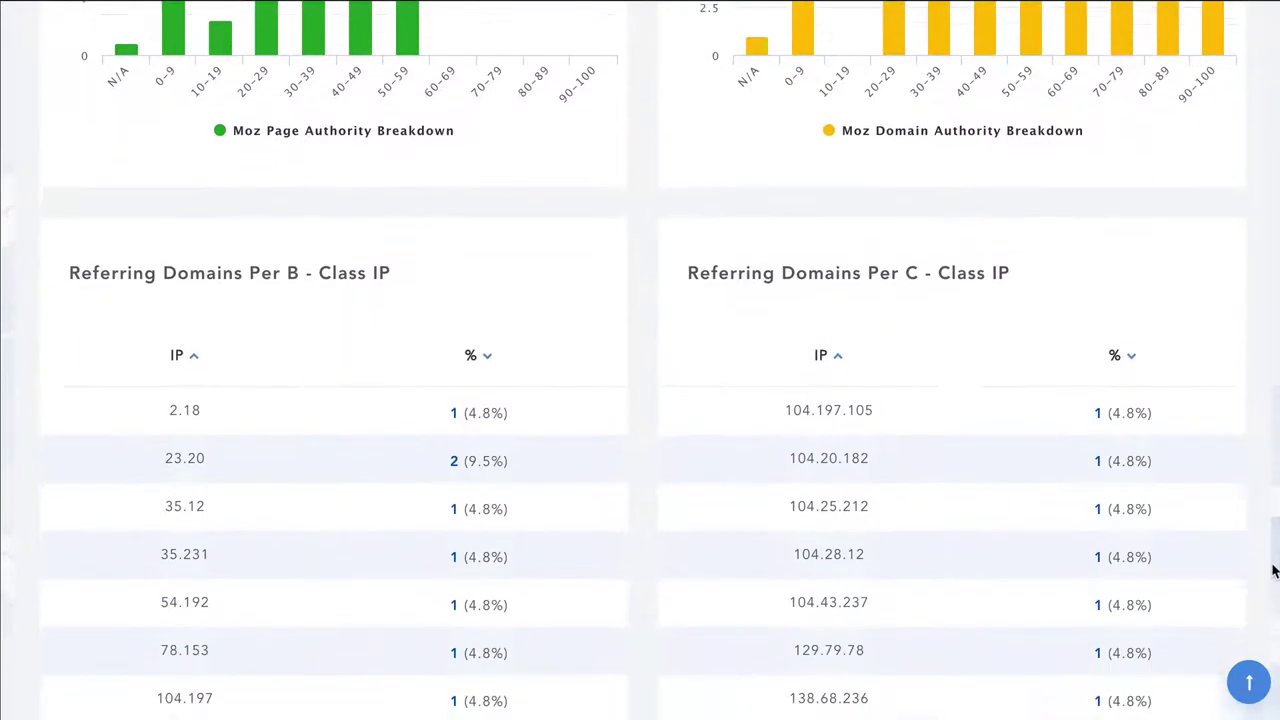
drag(1273, 570, 1273, 596)
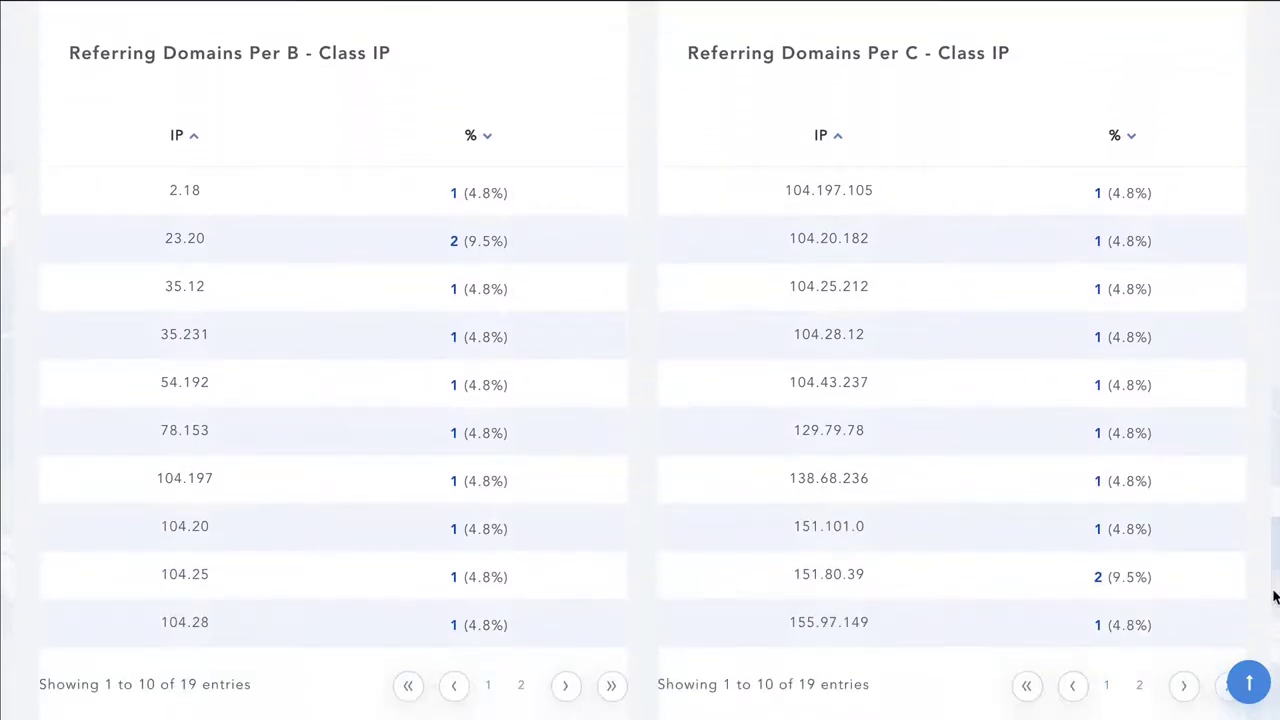
scroll(1273, 596, down, 15)
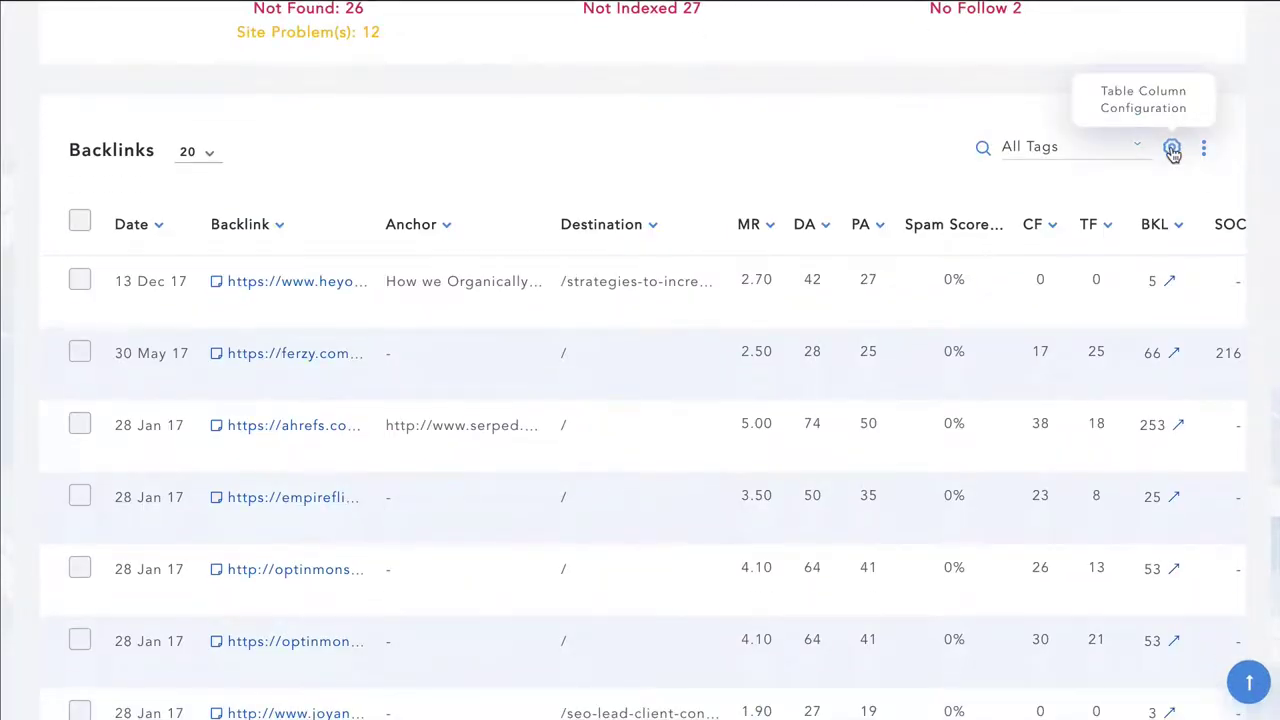
Check the column chooser and tracked-sites list, then bring up the Projects & Sites website lookup.
click(1173, 150)
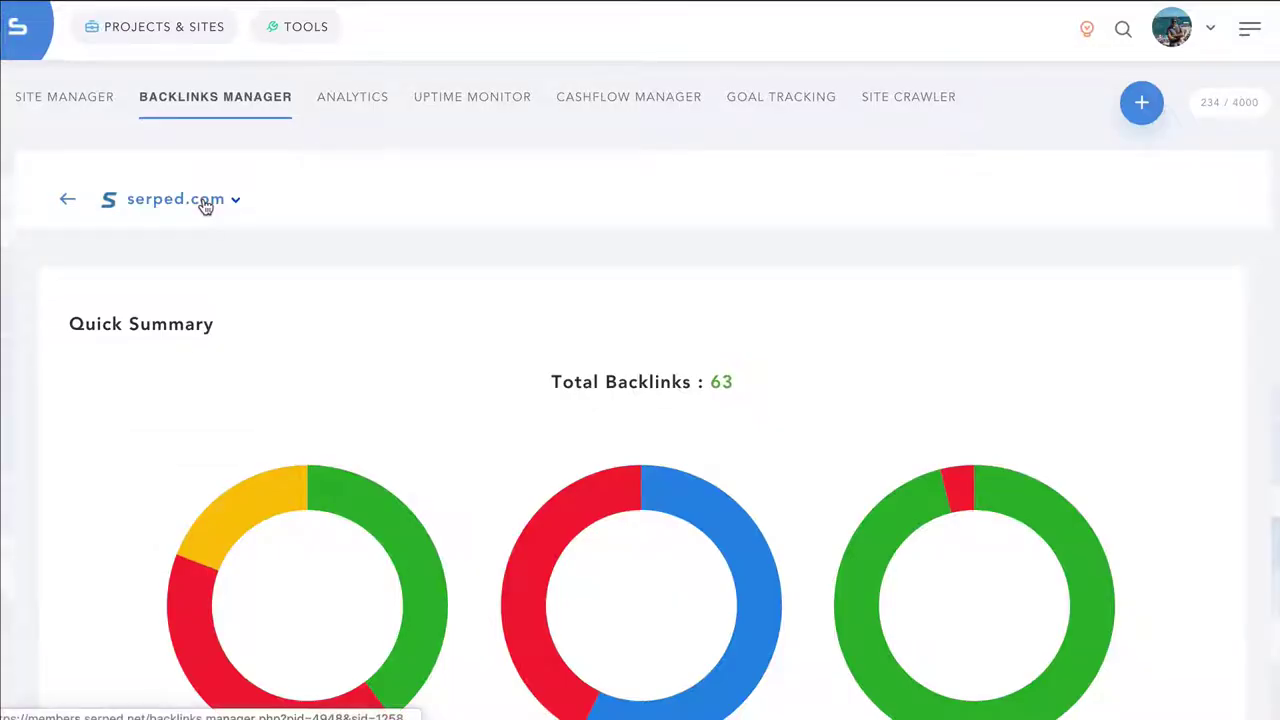
click(200, 215)
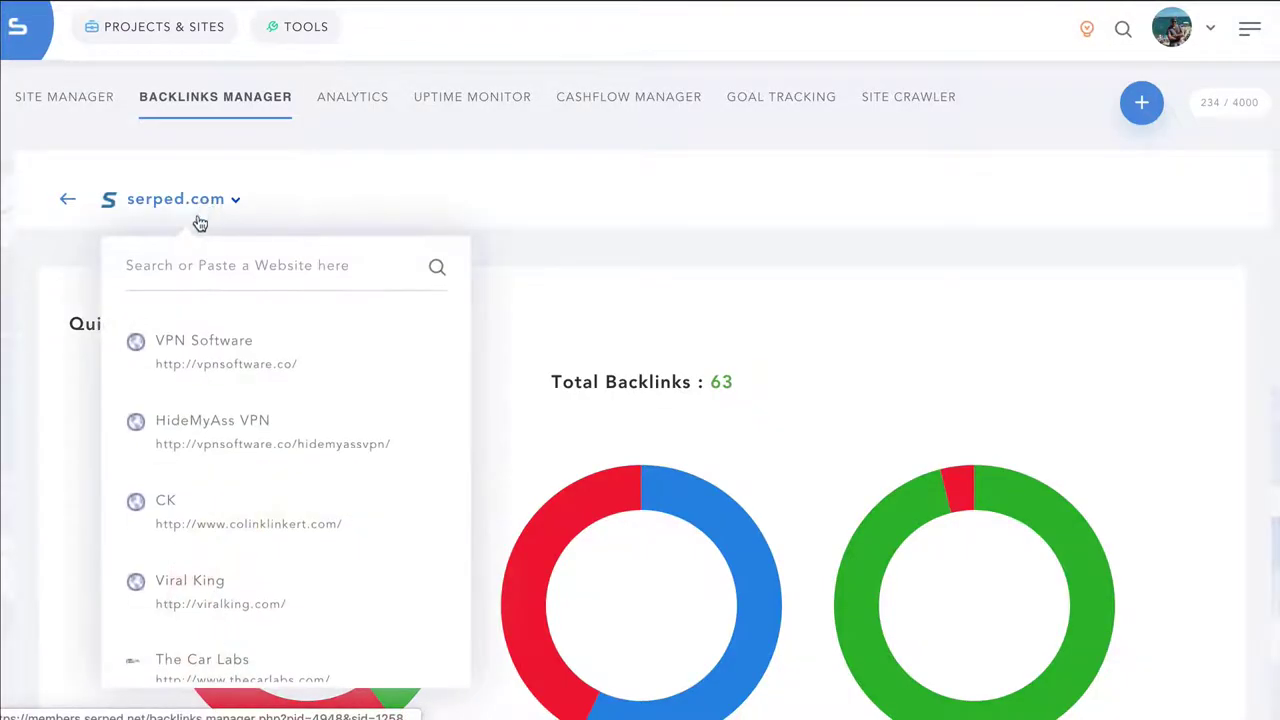
click(356, 196)
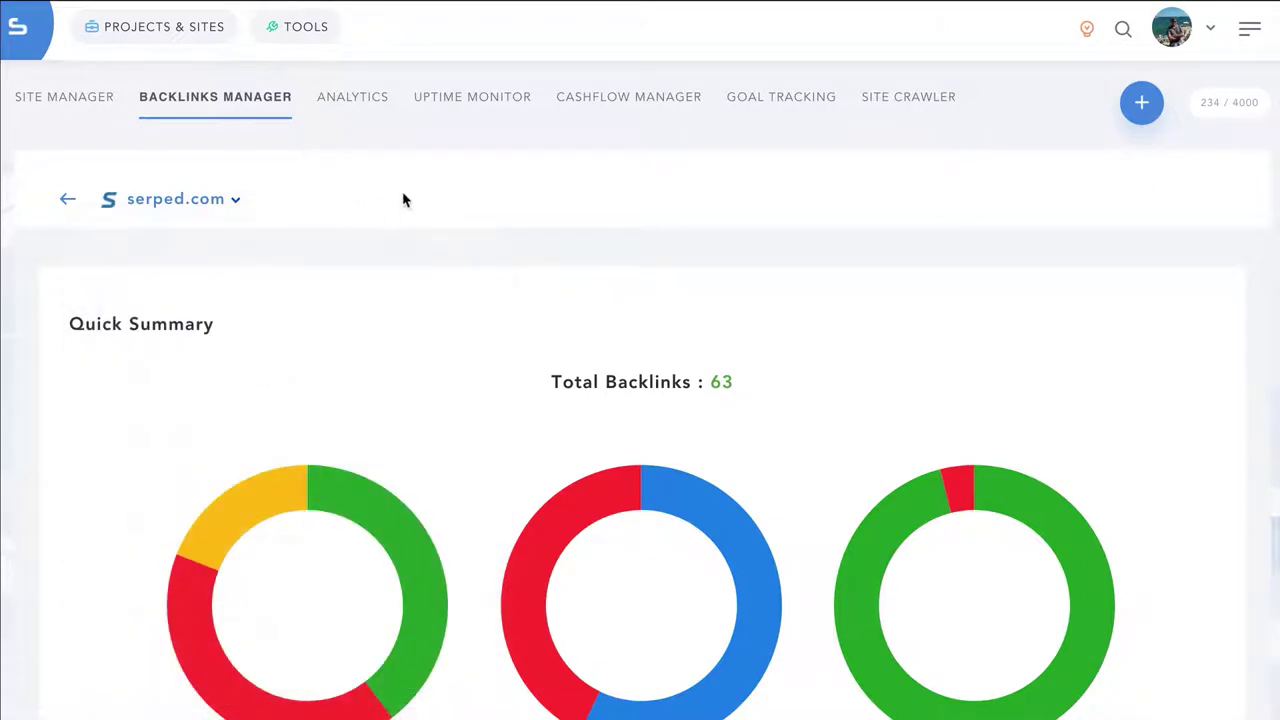
click(170, 33)
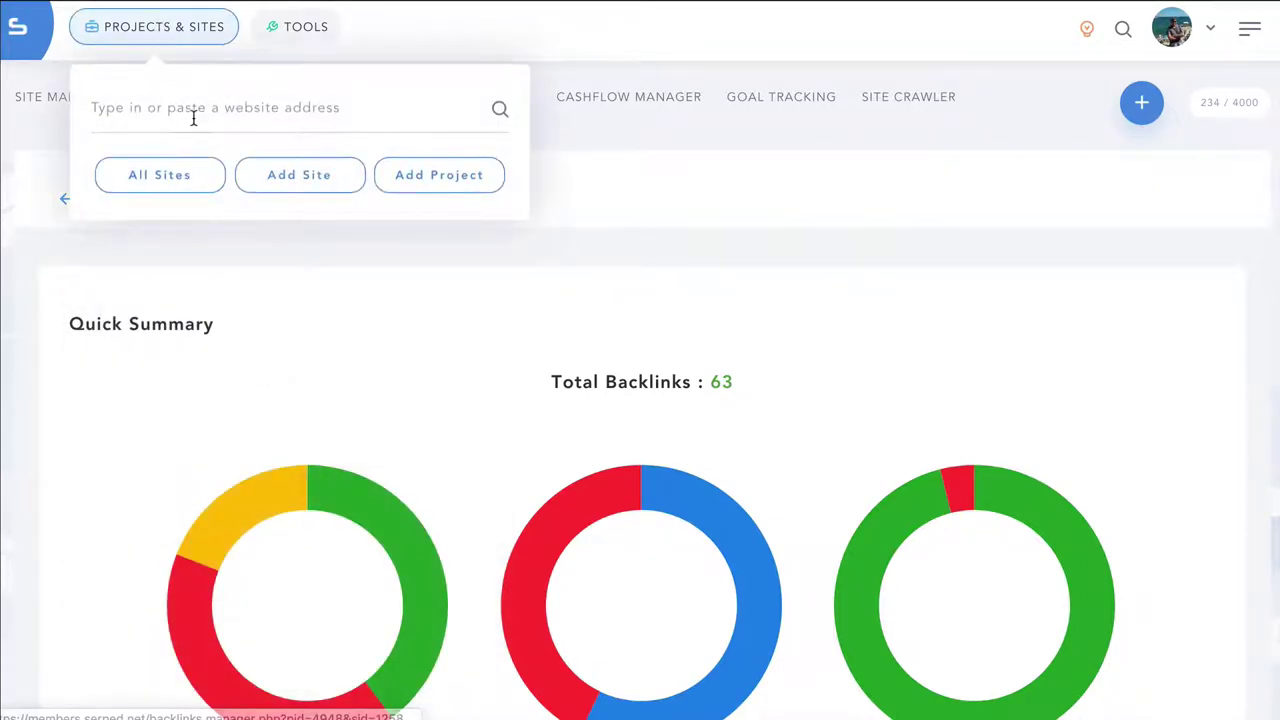
text(https://www.hbo.com/)
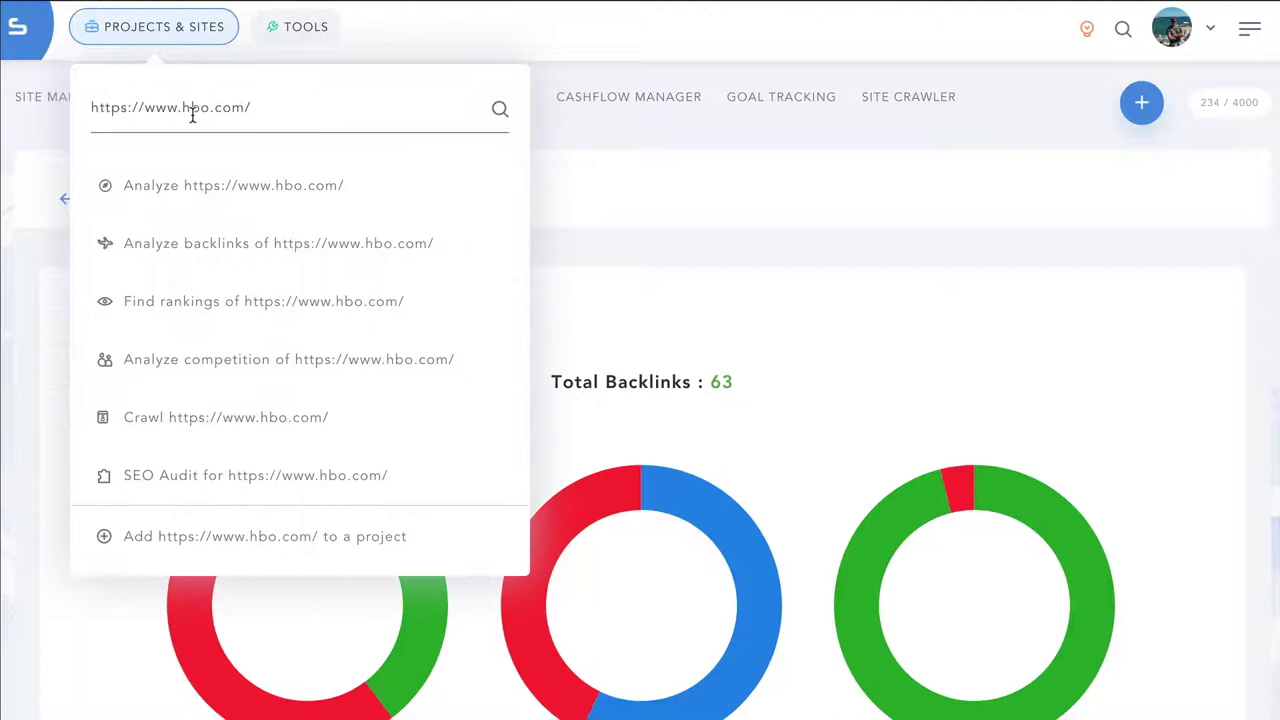
click(210, 194)
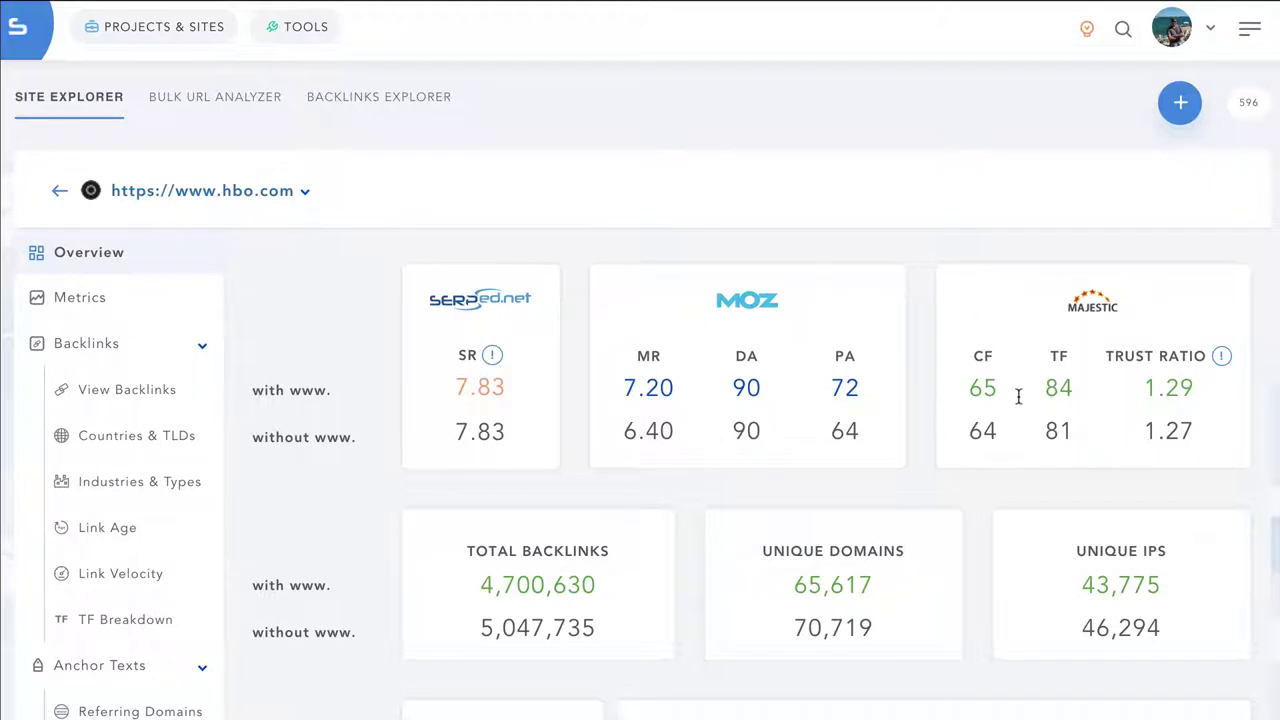
drag(424, 394, 715, 395)
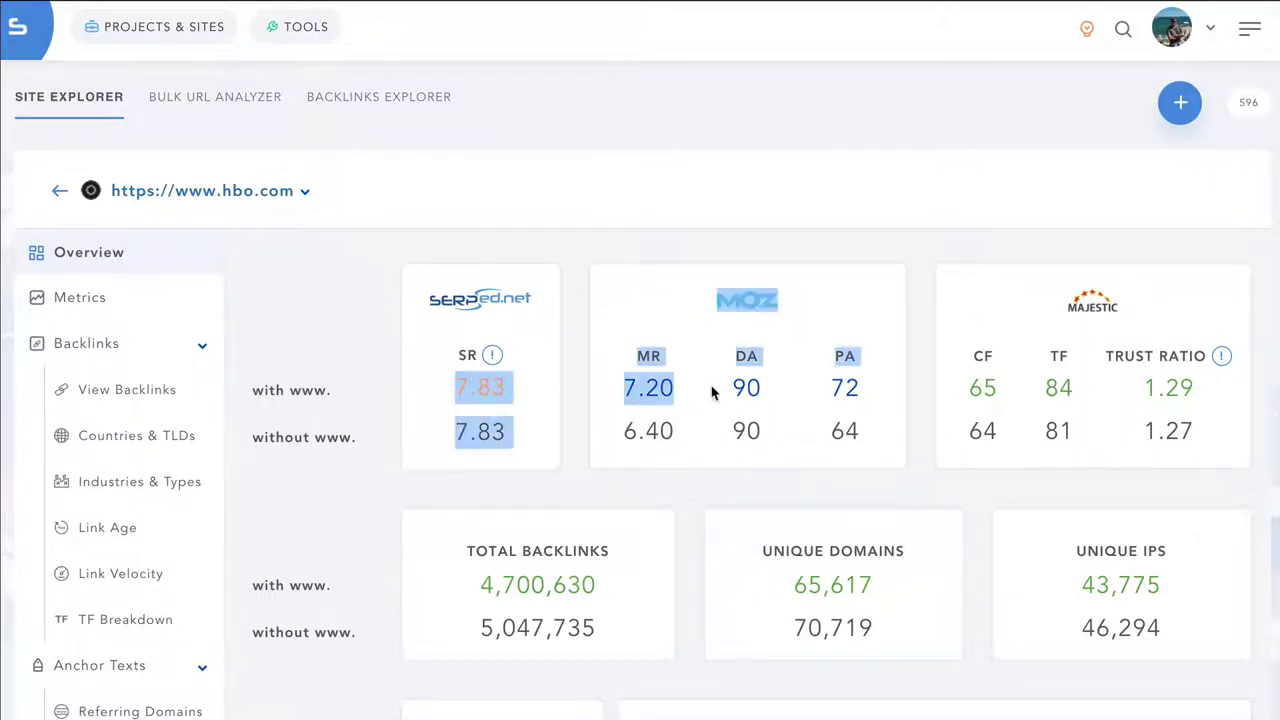
click(866, 394)
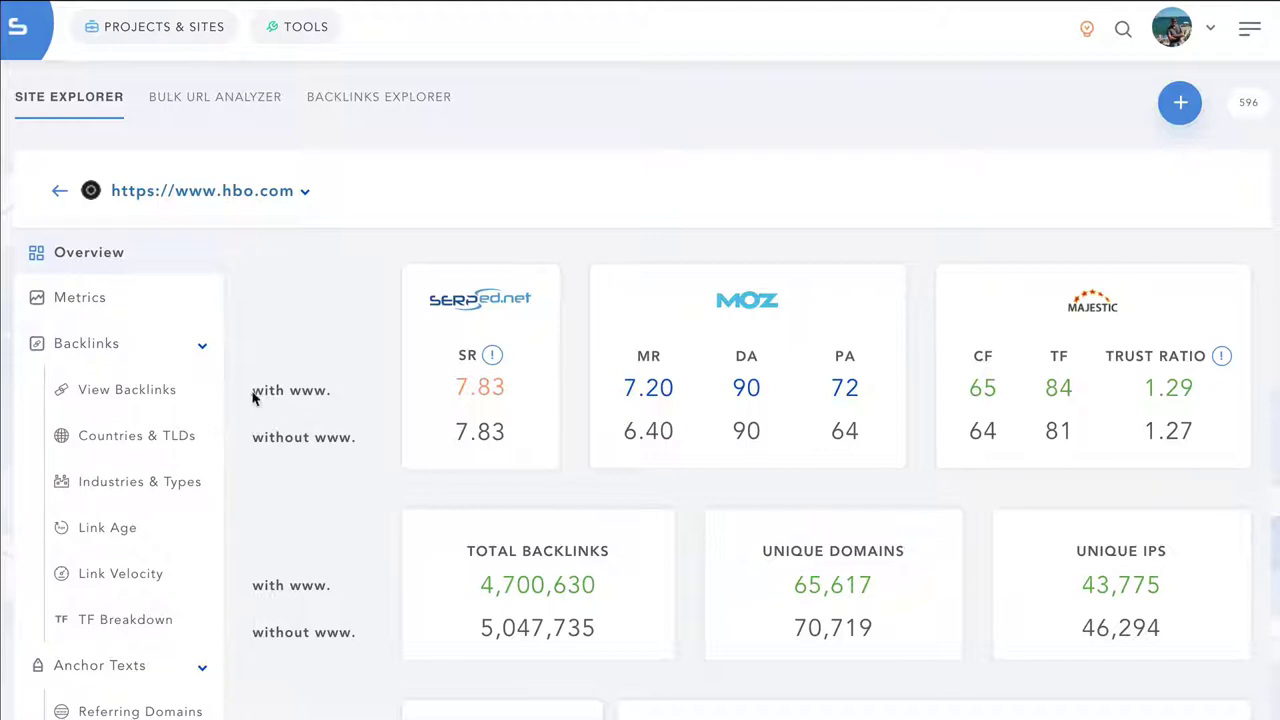
drag(253, 397, 347, 396)
click(347, 396)
drag(287, 390, 334, 391)
click(478, 400)
scroll(1270, 320, down, 4)
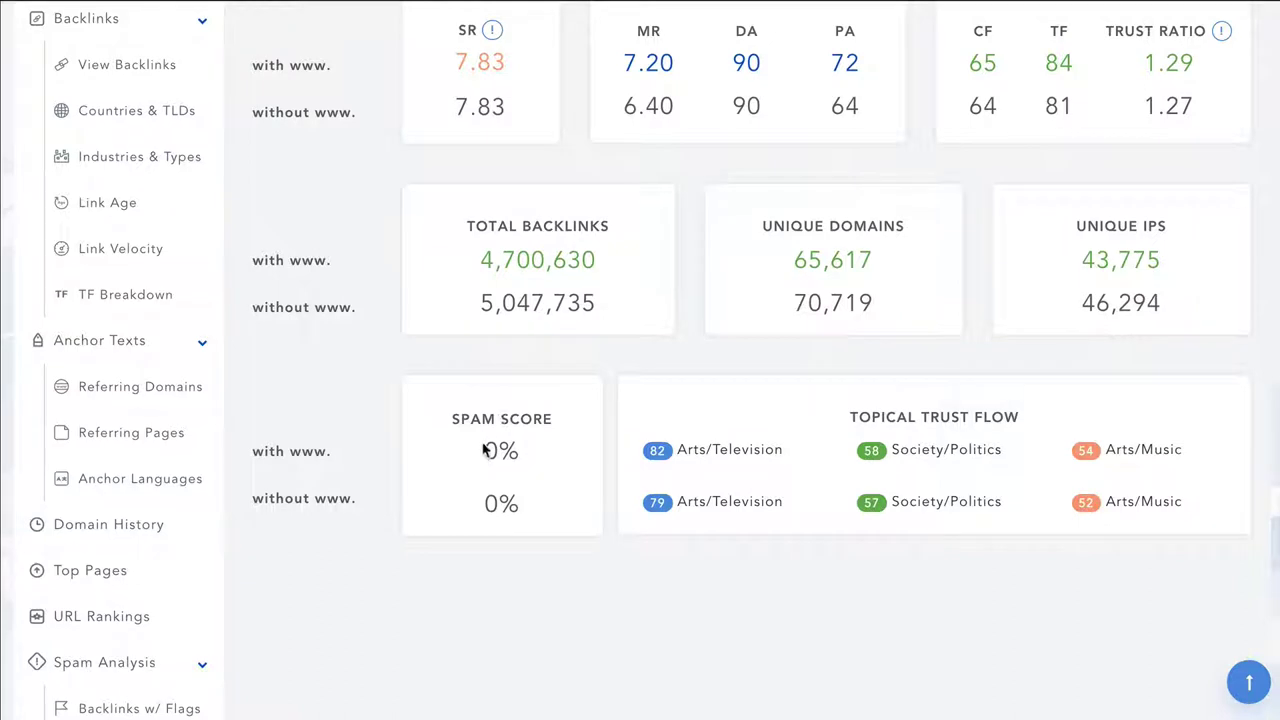
scroll(214, 443, up, 4)
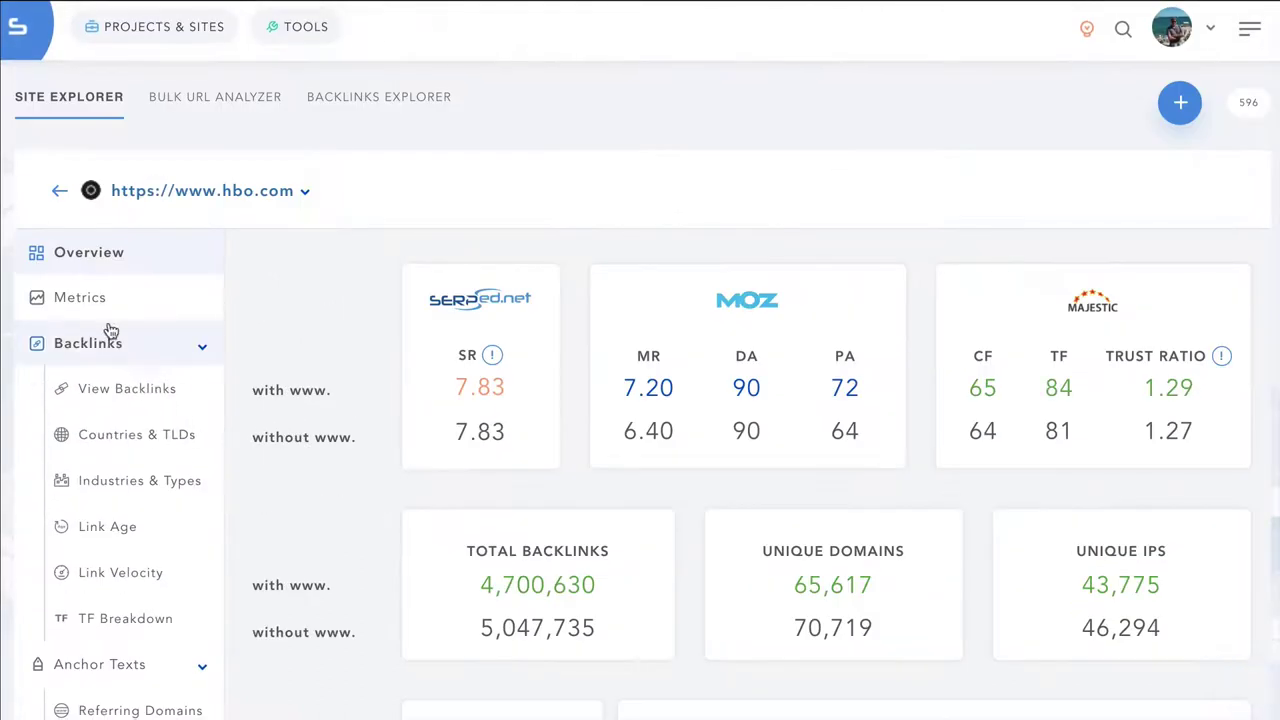
List hbo.com's backlinks and try the column chooser and search box.
click(115, 398)
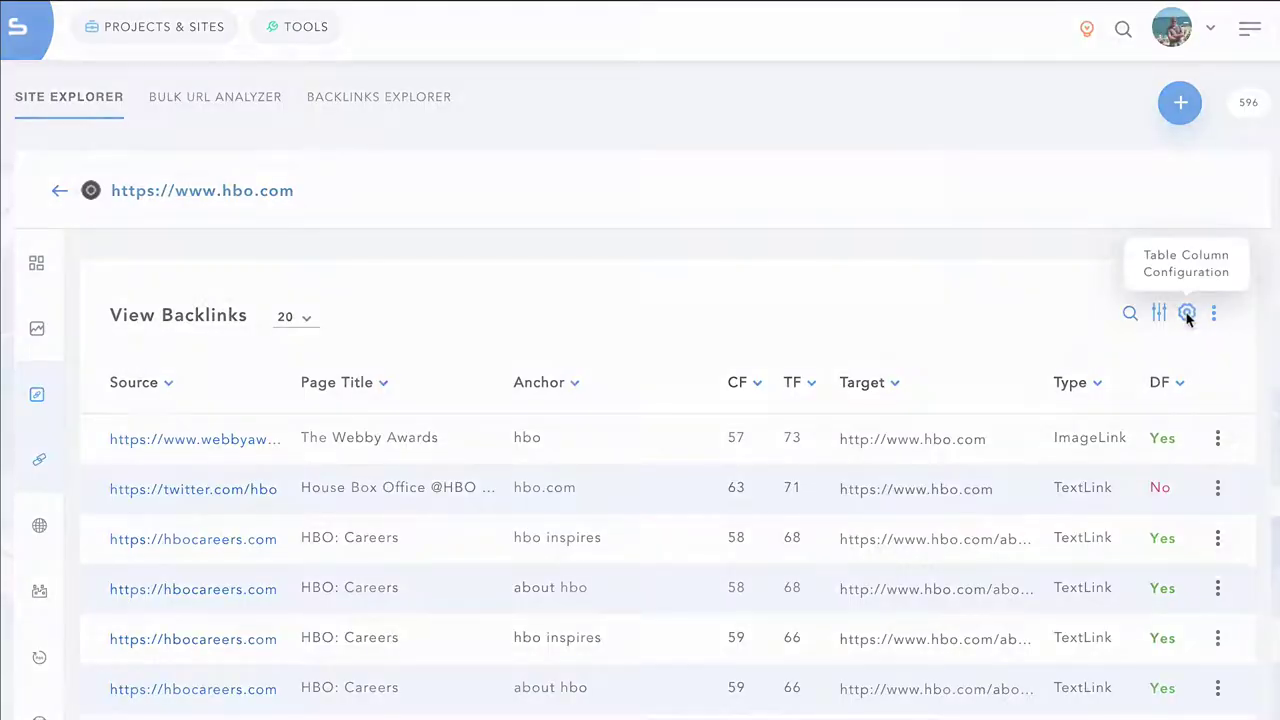
click(1187, 314)
click(957, 255)
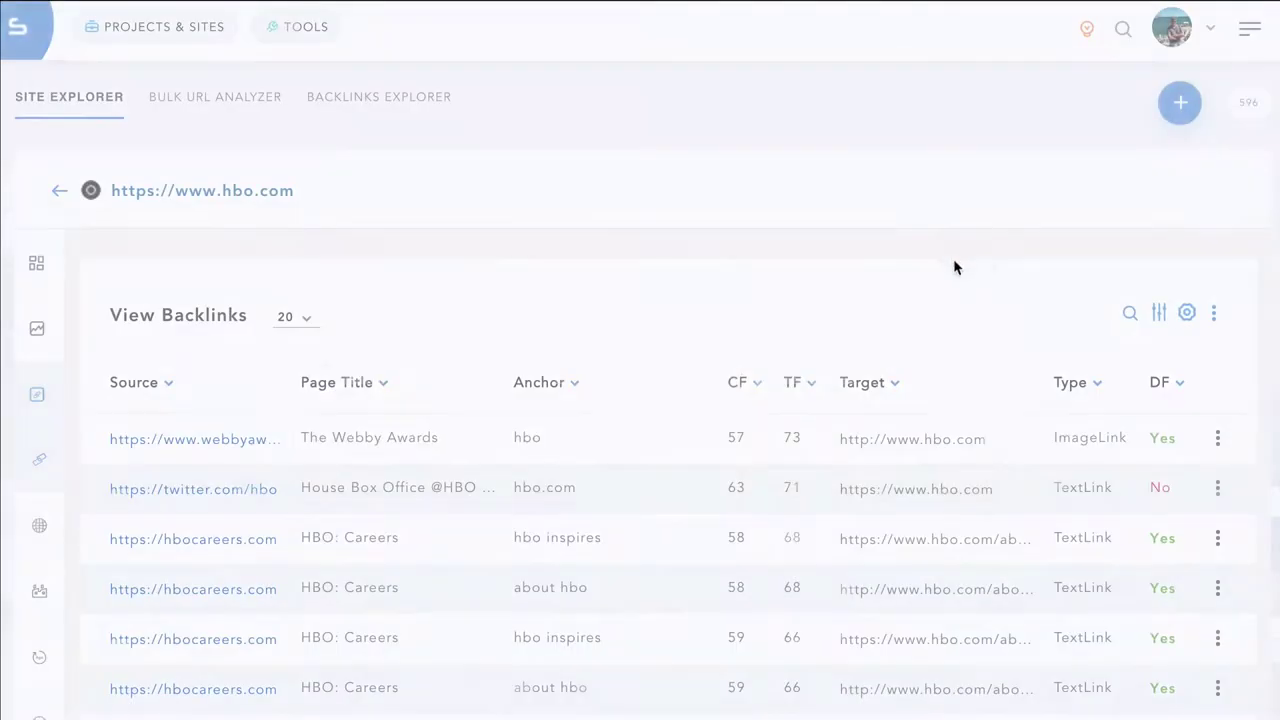
click(1131, 316)
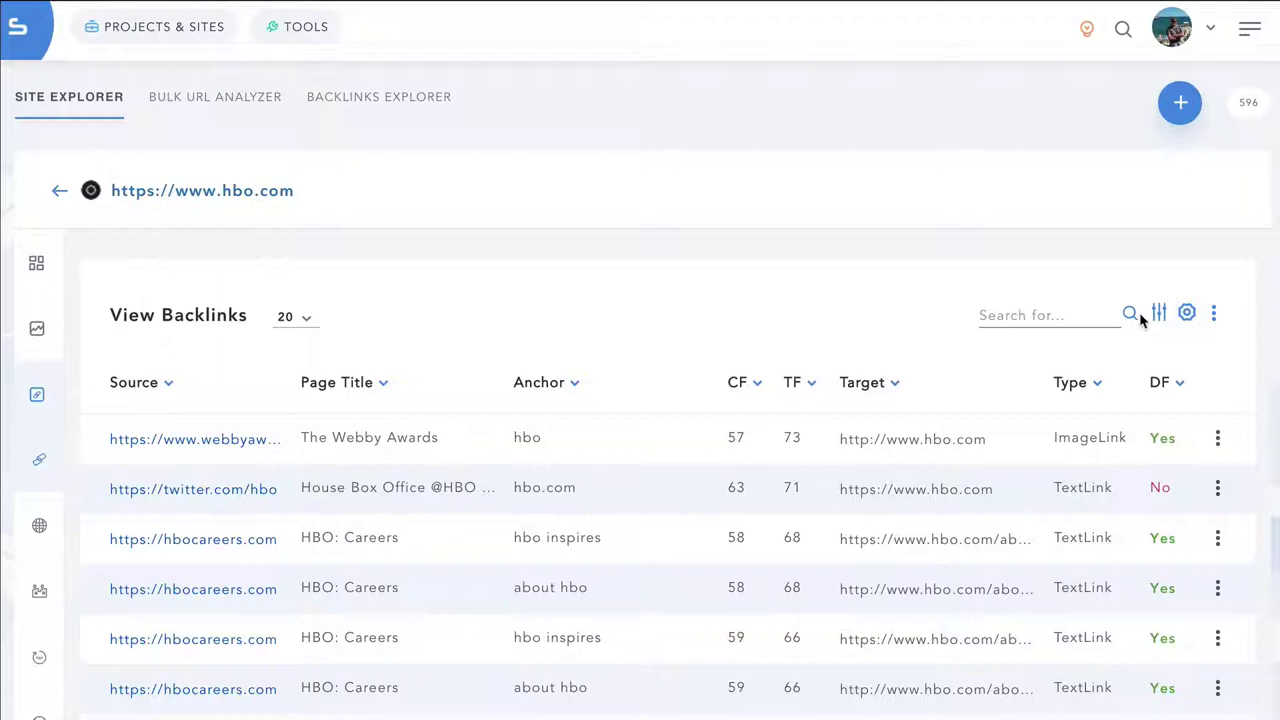
Filter the backlinks table by a higher minimum Trust flow.
click(1159, 314)
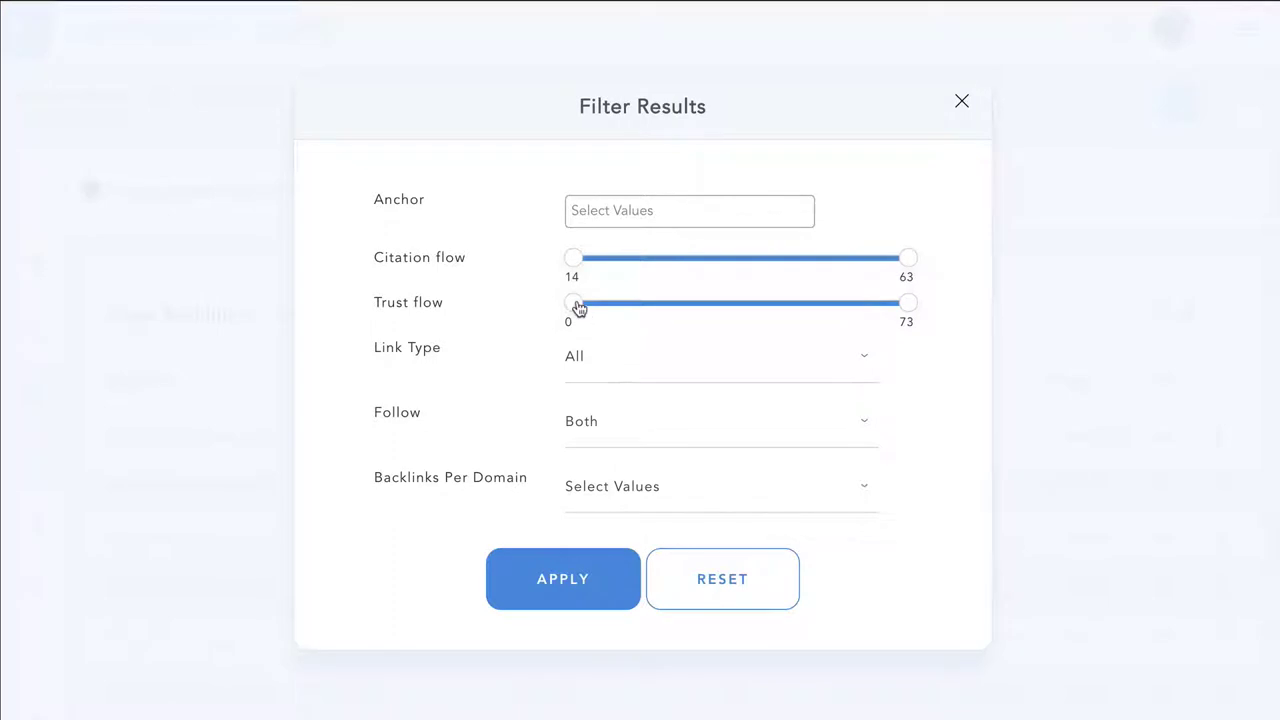
drag(575, 304, 640, 311)
click(560, 569)
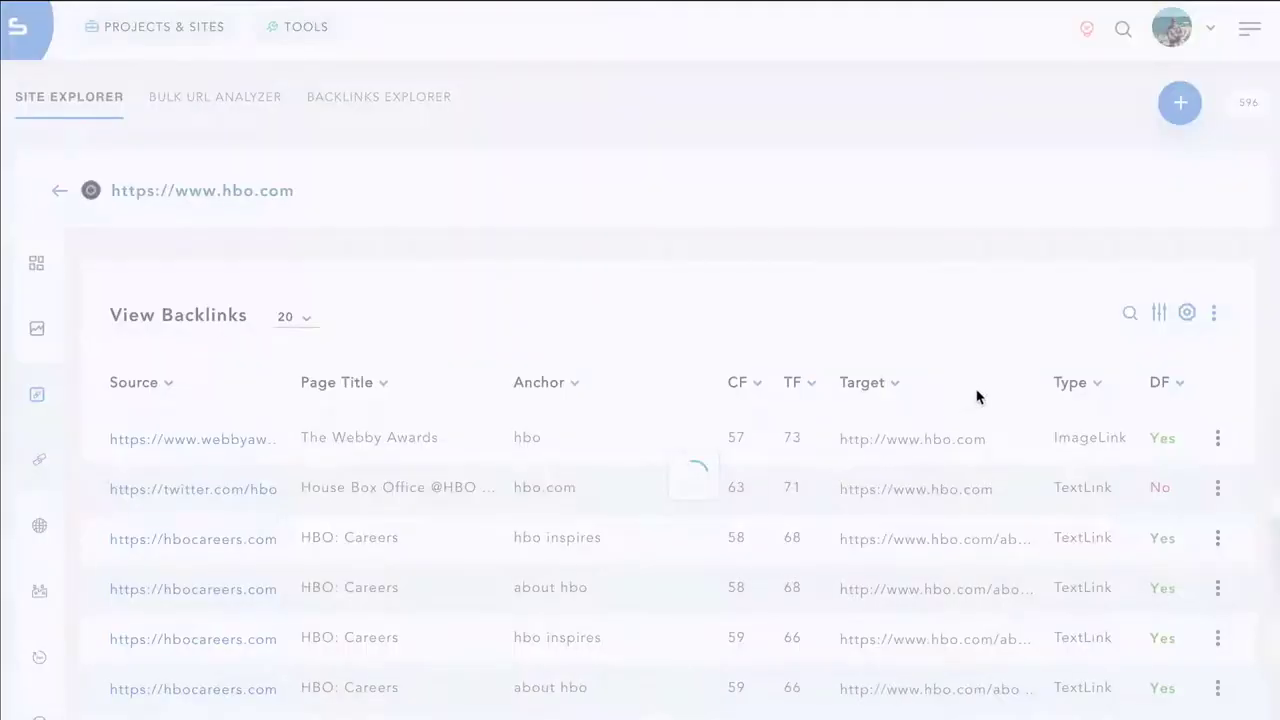
Export the filtered backlinks table to a .CSV file.
click(1214, 314)
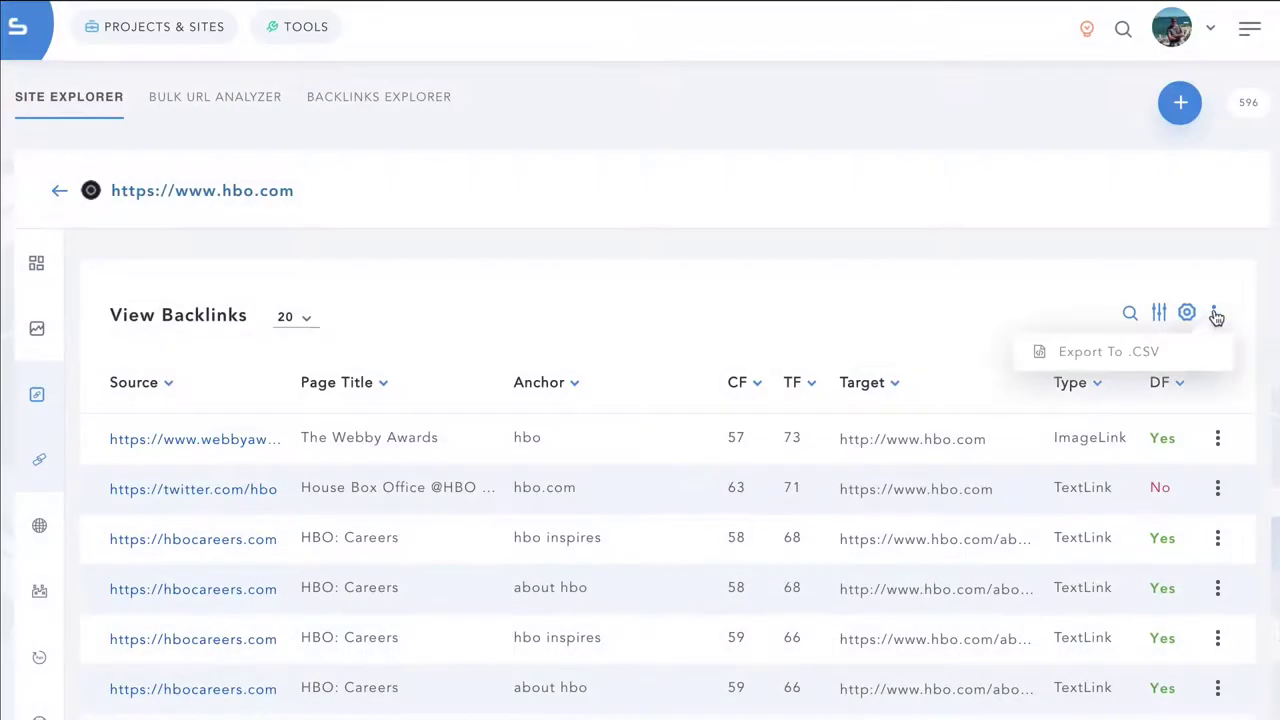
click(1140, 350)
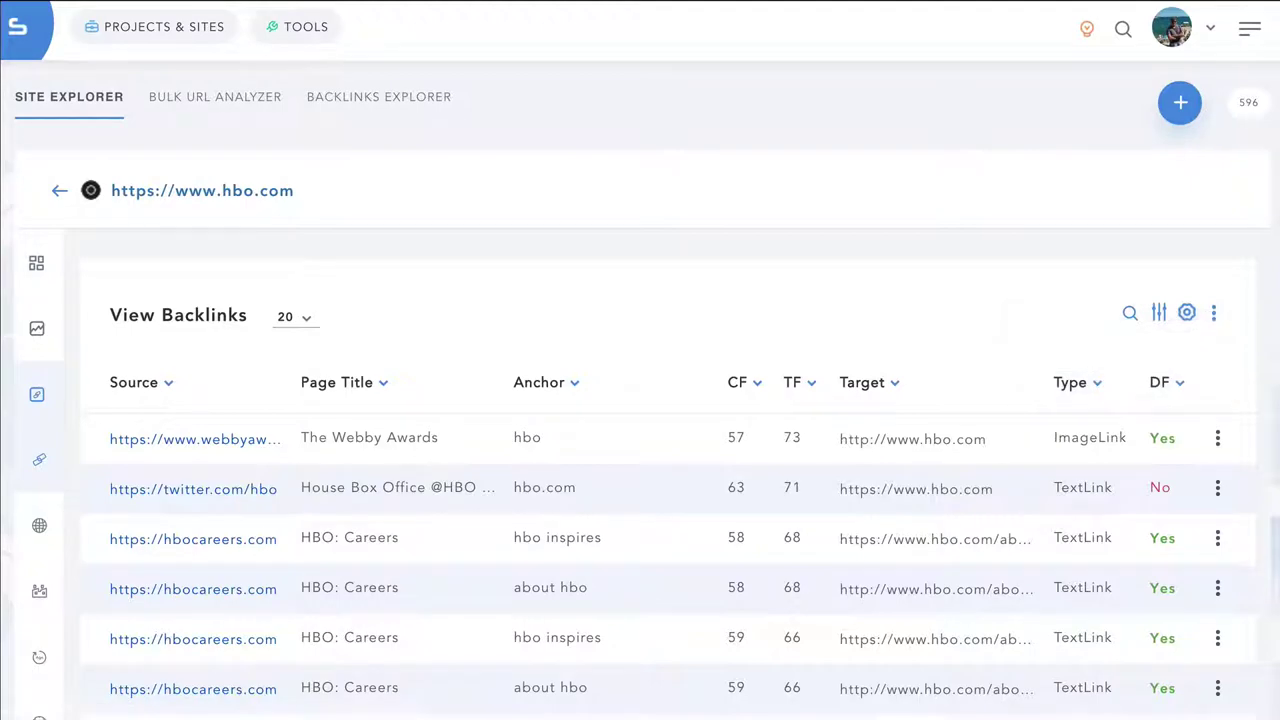
scroll(1203, 560, down, 10)
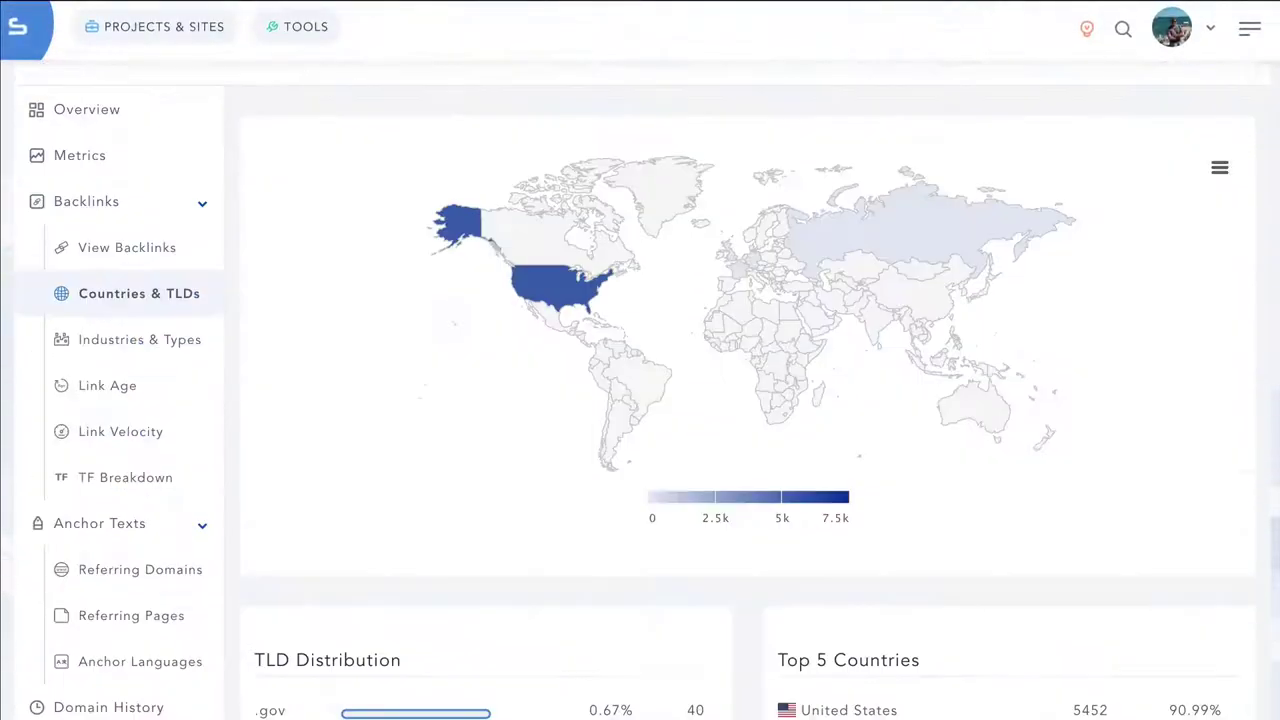
scroll(640, 360, down, 1)
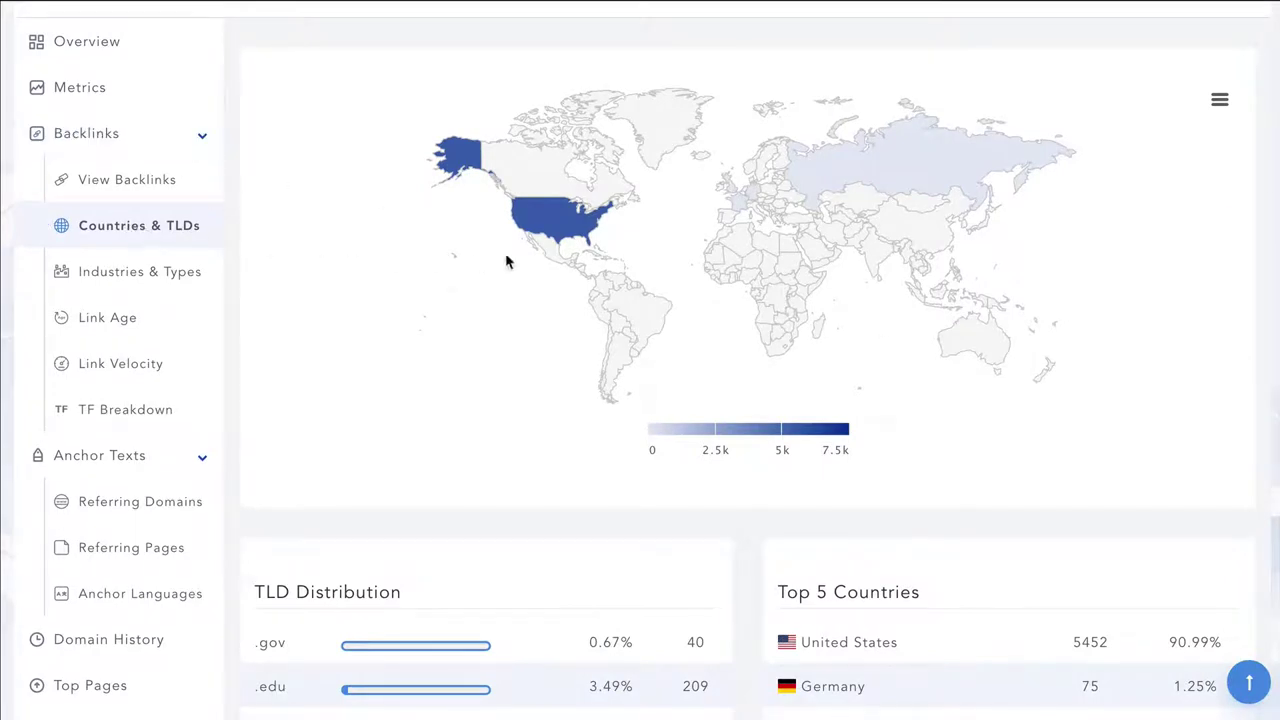
Review hbo.com's Link Age breakdown and monthly Link Velocity reports.
scroll(640, 360, down, 3)
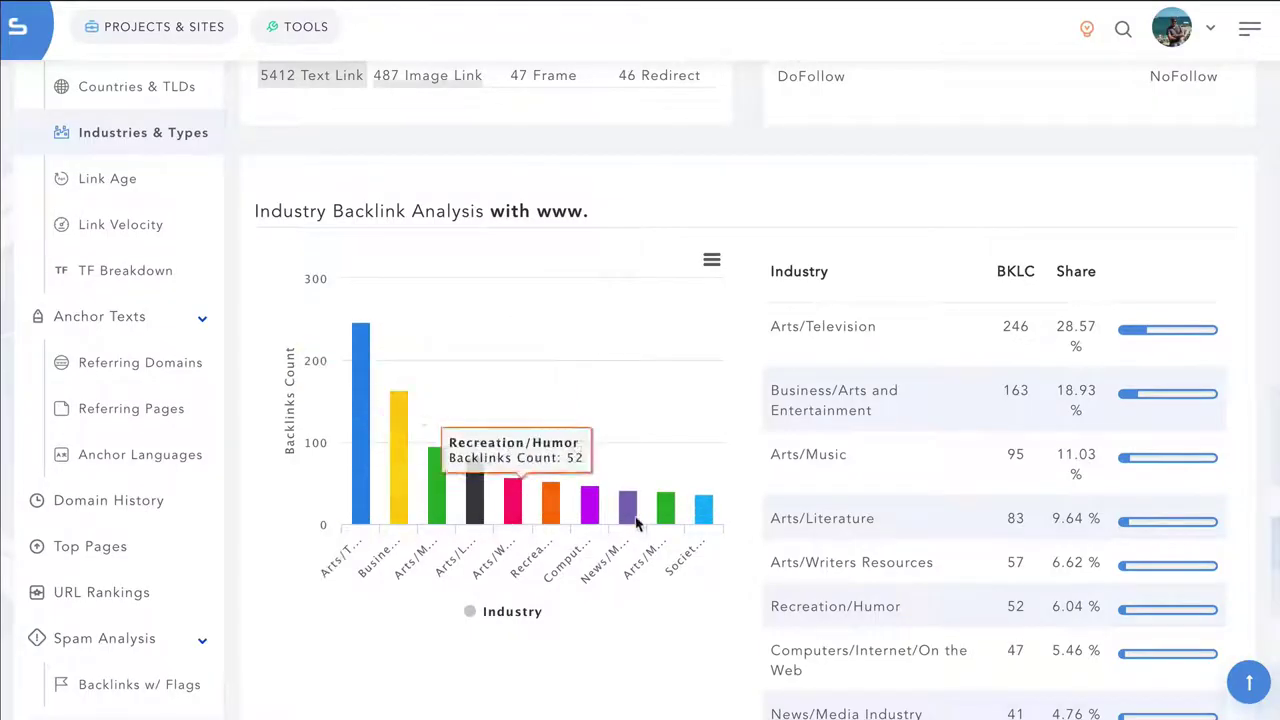
click(125, 178)
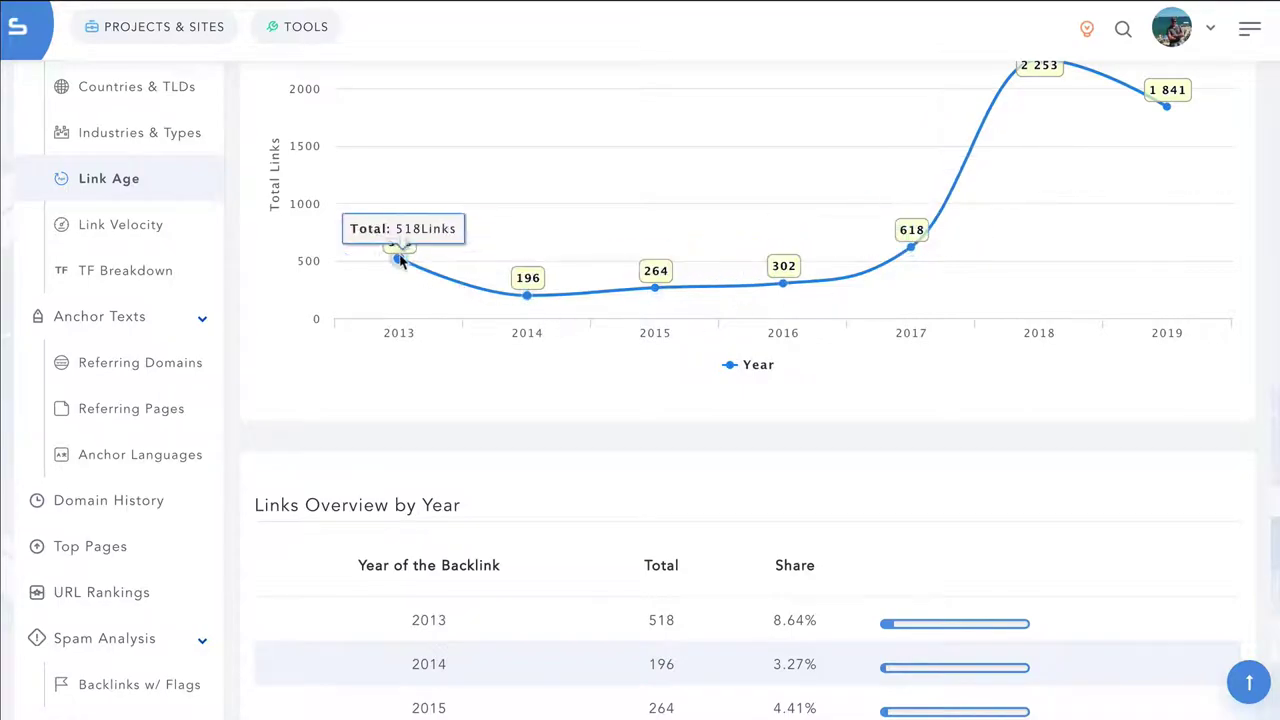
click(55, 222)
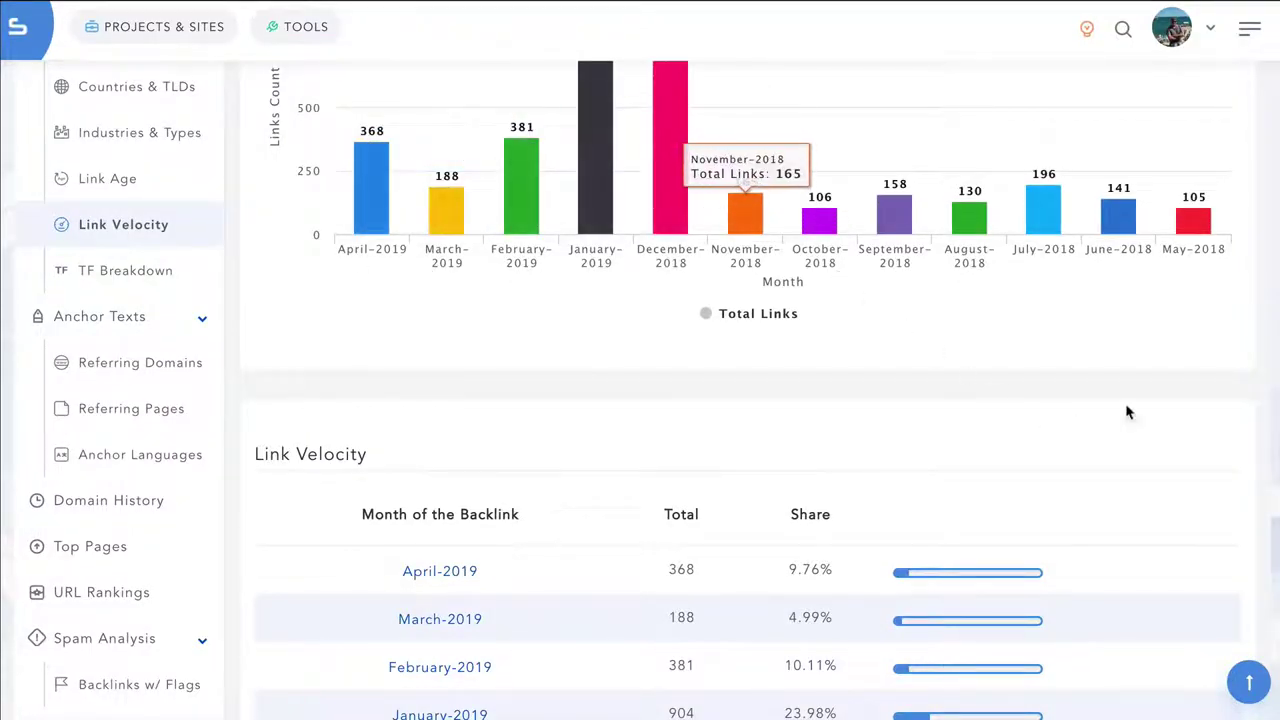
scroll(1267, 472, up, 2)
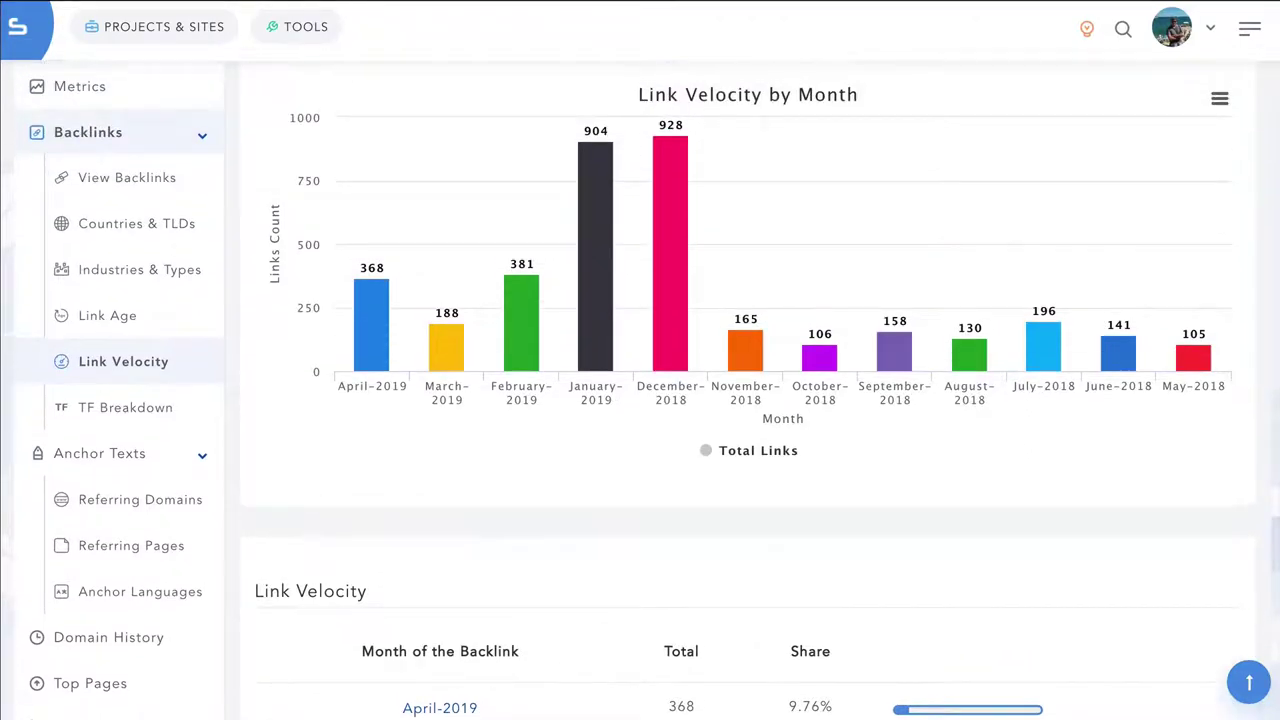
scroll(1267, 472, down, 3)
scroll(1267, 472, down, 2)
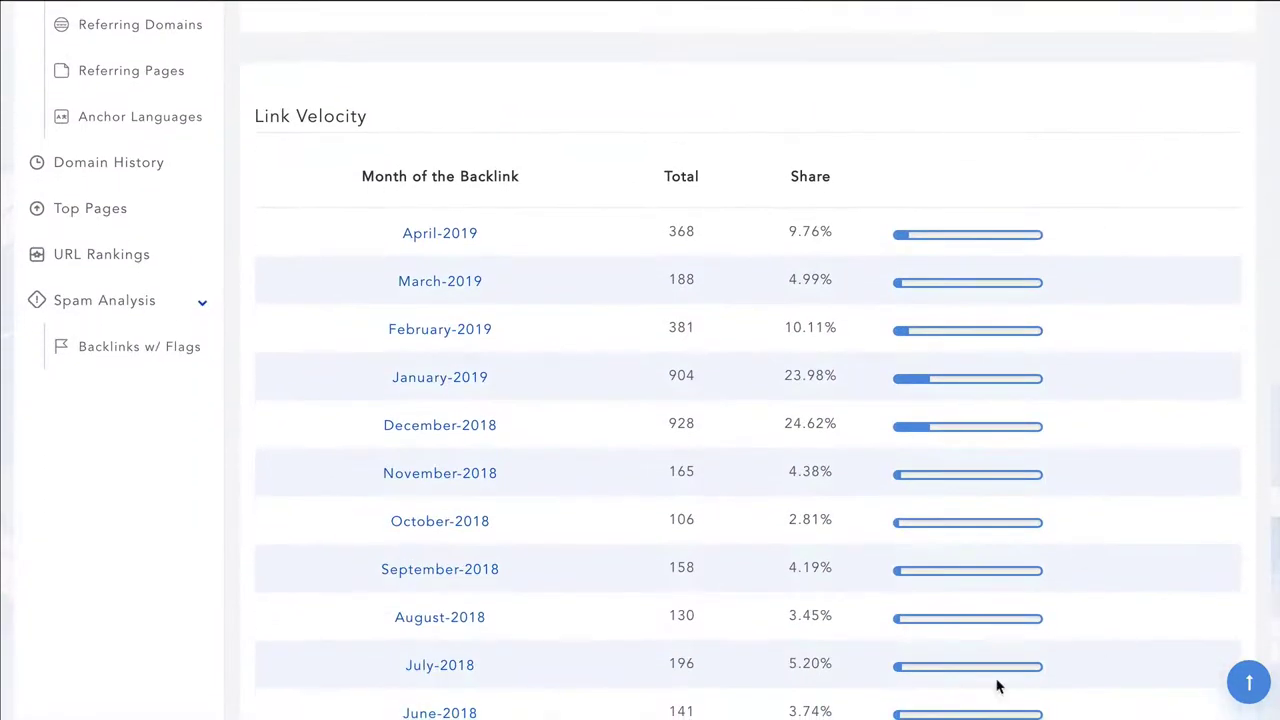
scroll(757, 288, up, 3)
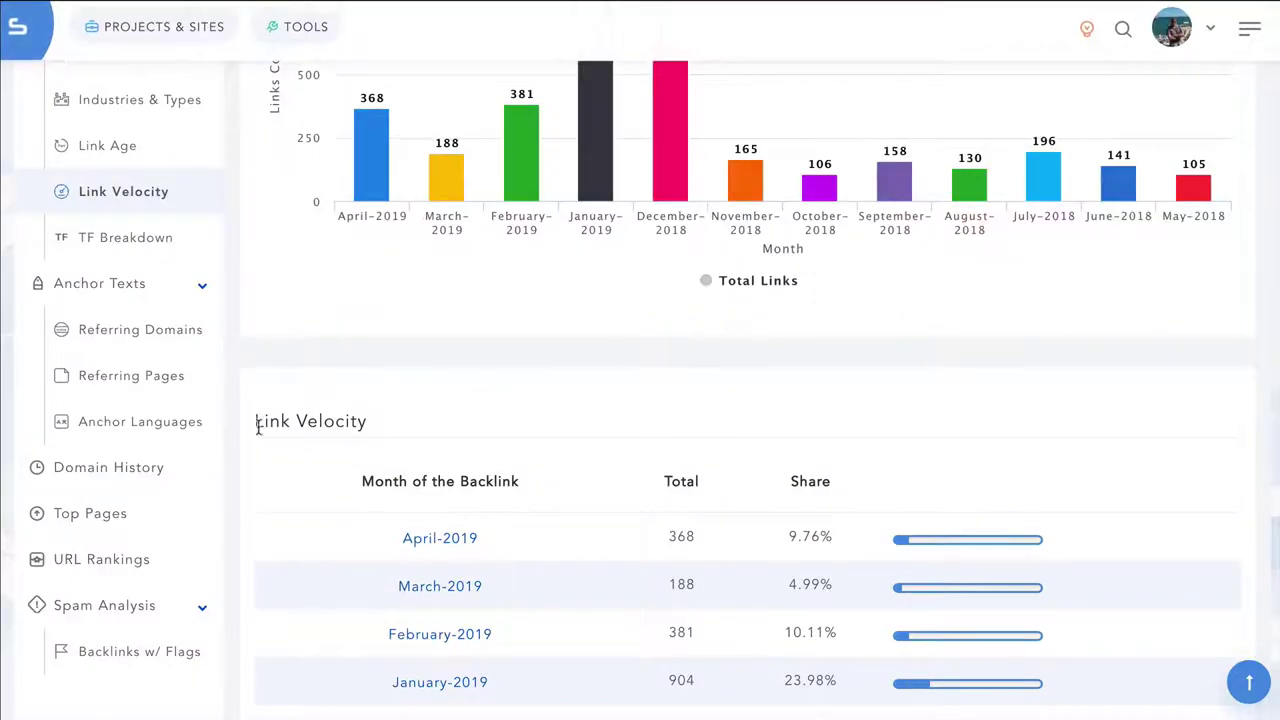
Show the Trust Flow breakdown, then the Anchor Languages report with English at 38 of 44.
click(128, 242)
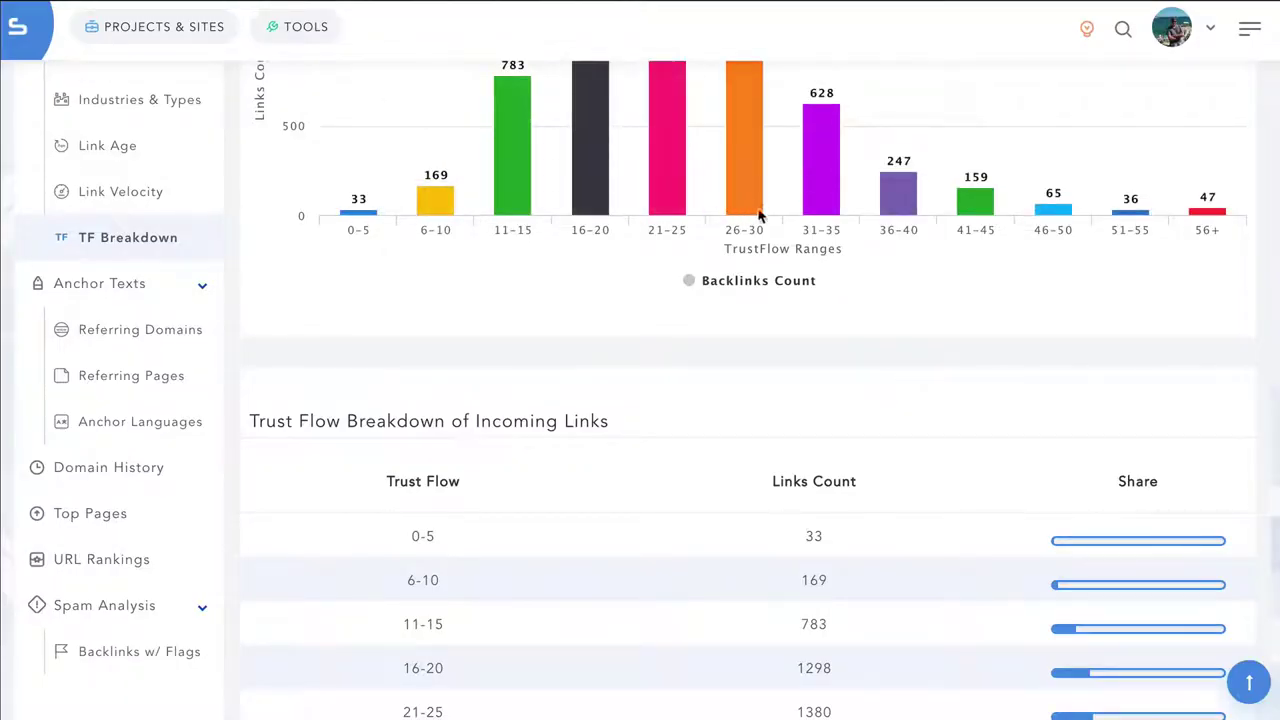
scroll(533, 485, down, 1)
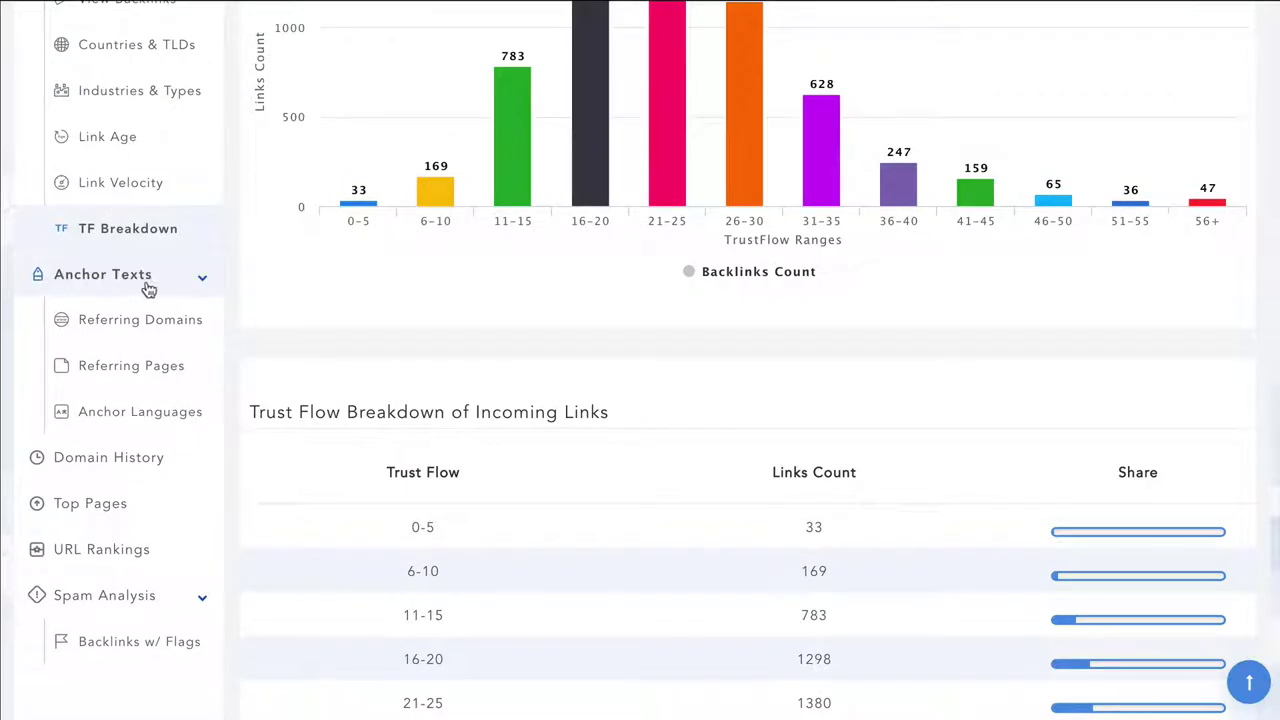
click(140, 413)
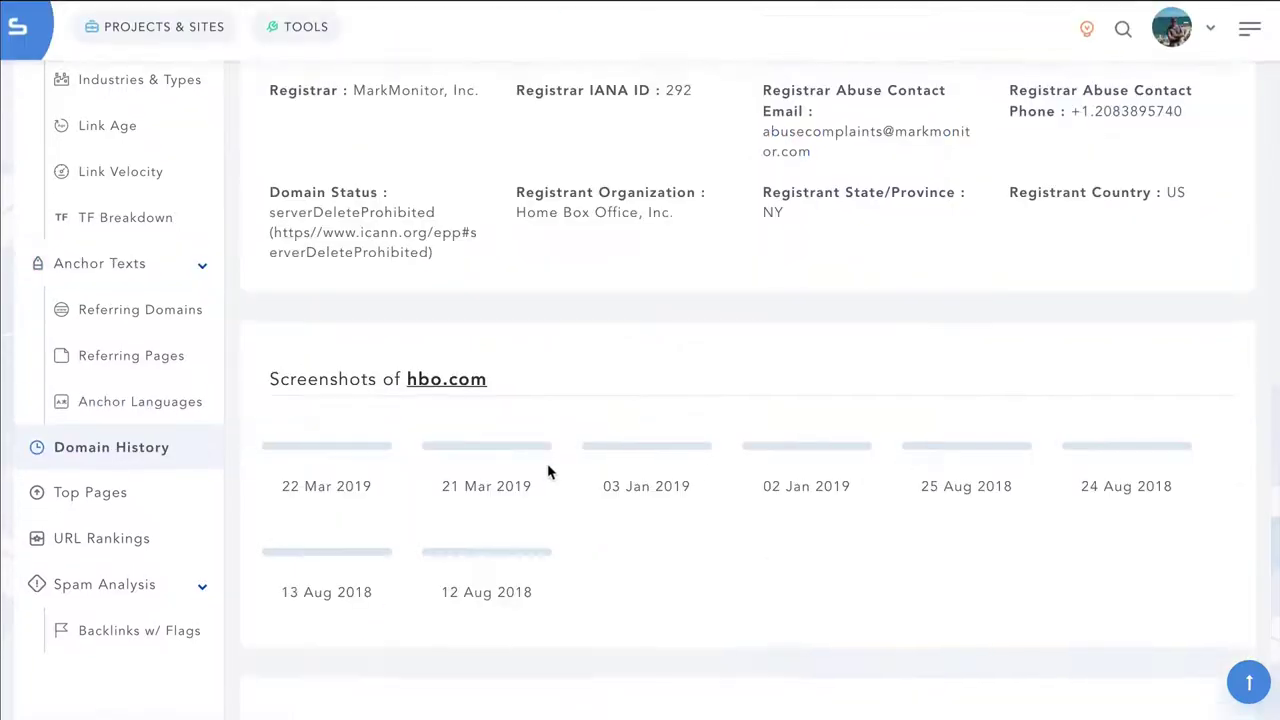
Scroll through hbo.com's Domain History screenshots and WayBack versions.
scroll(548, 472, up, 5)
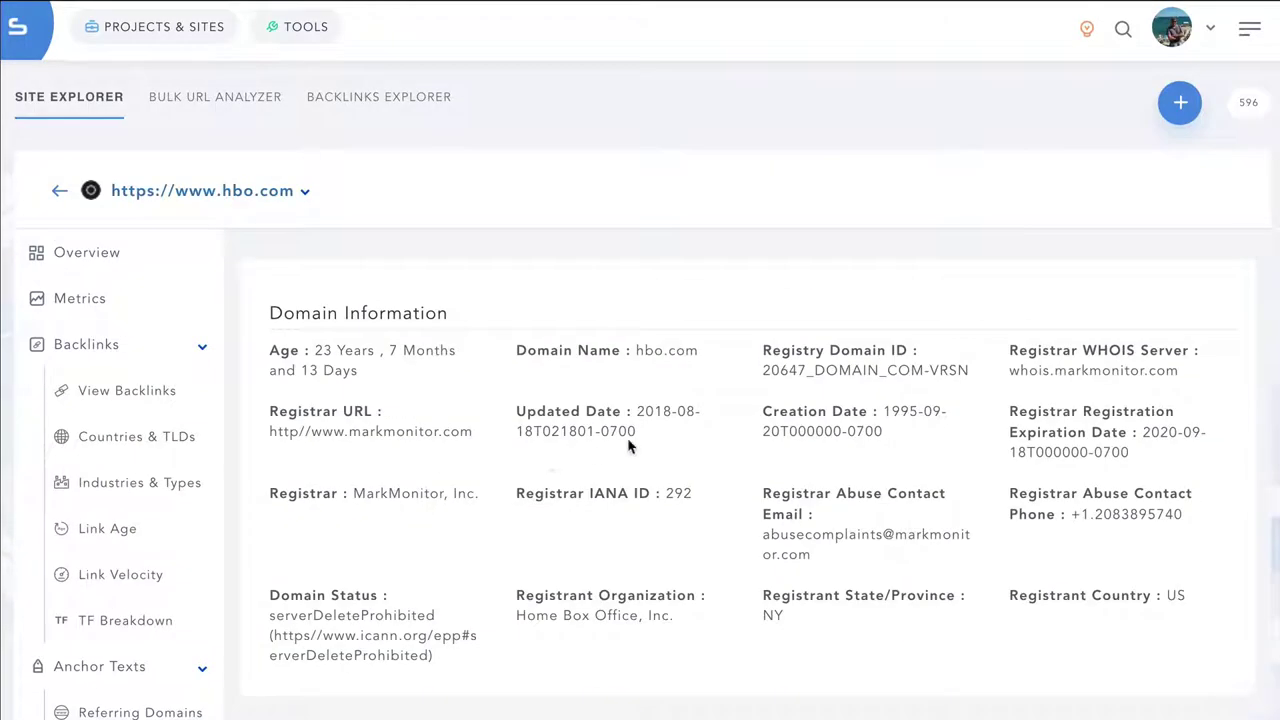
scroll(1260, 366, down, 5)
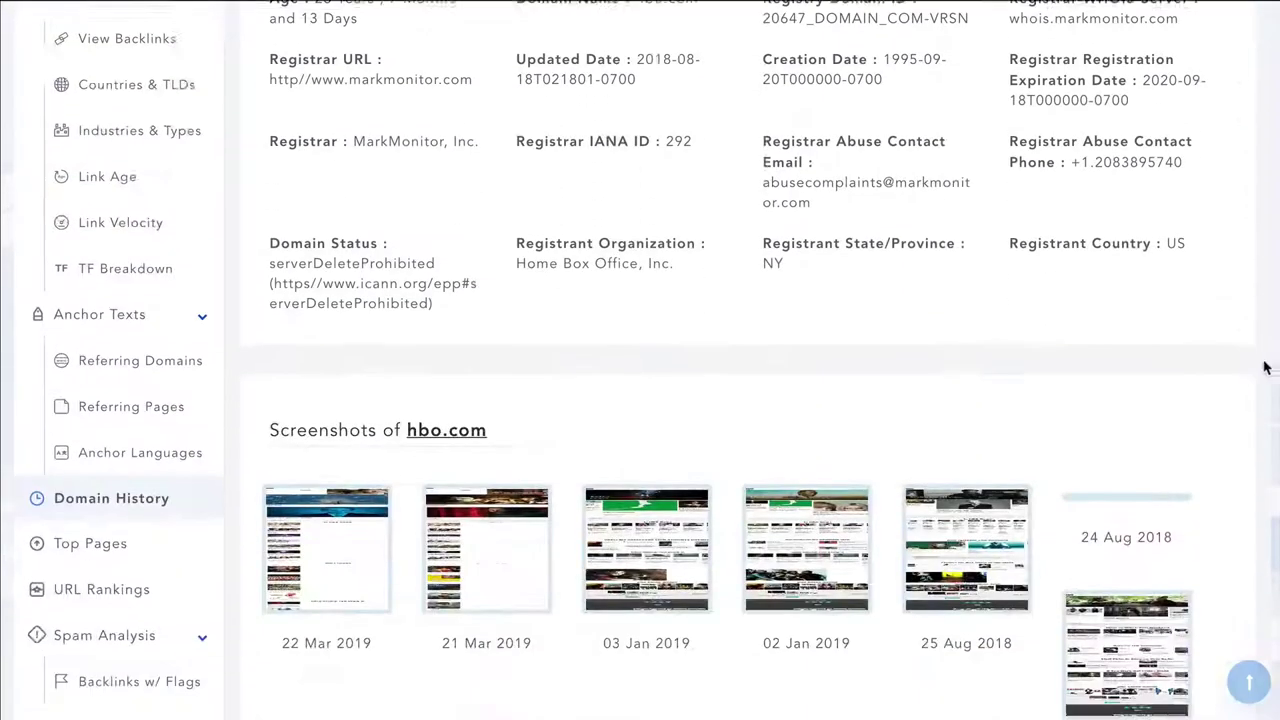
scroll(1245, 445, down, 3)
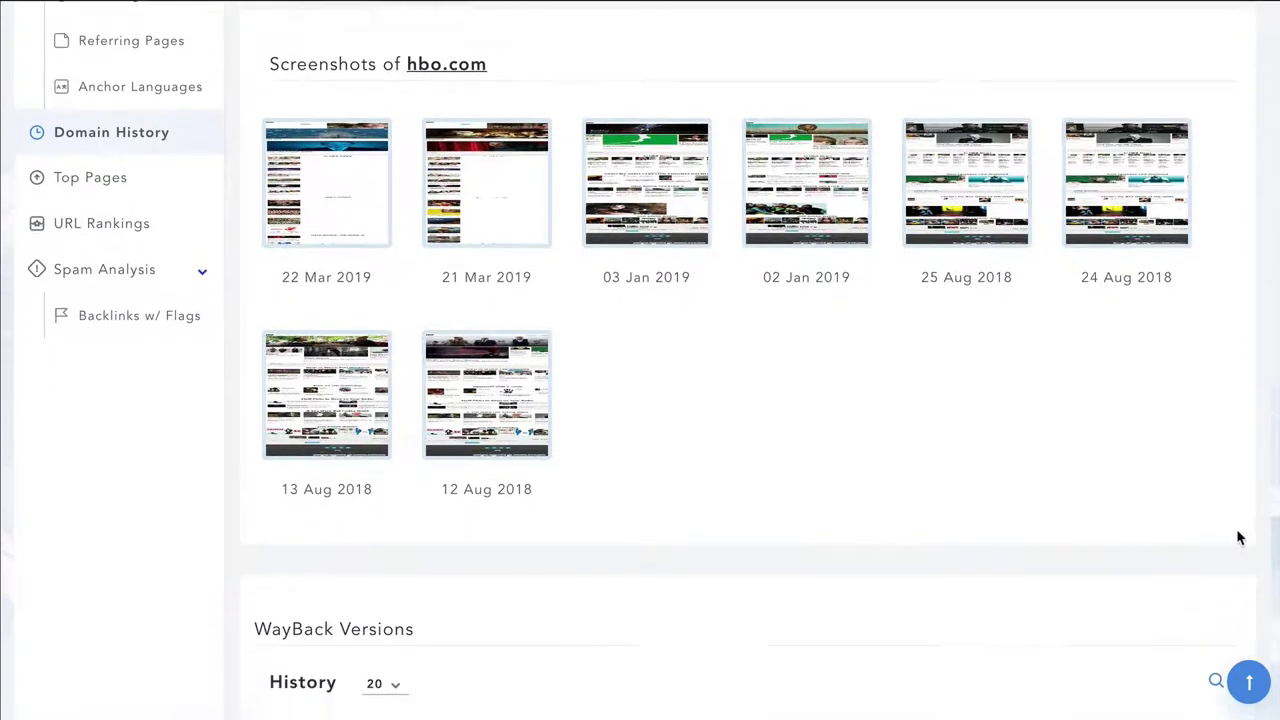
scroll(700, 450, up, 2)
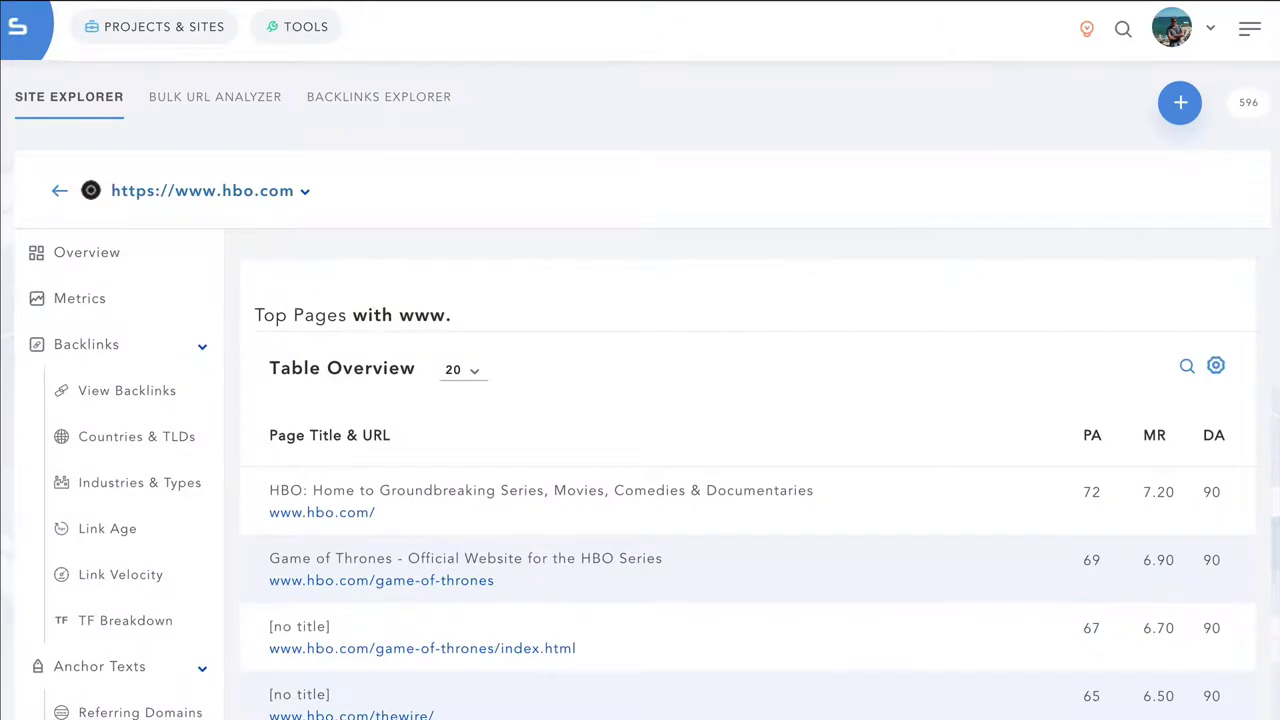
scroll(640, 400, down, 5)
scroll(640, 400, up, 3)
scroll(640, 400, down, 2)
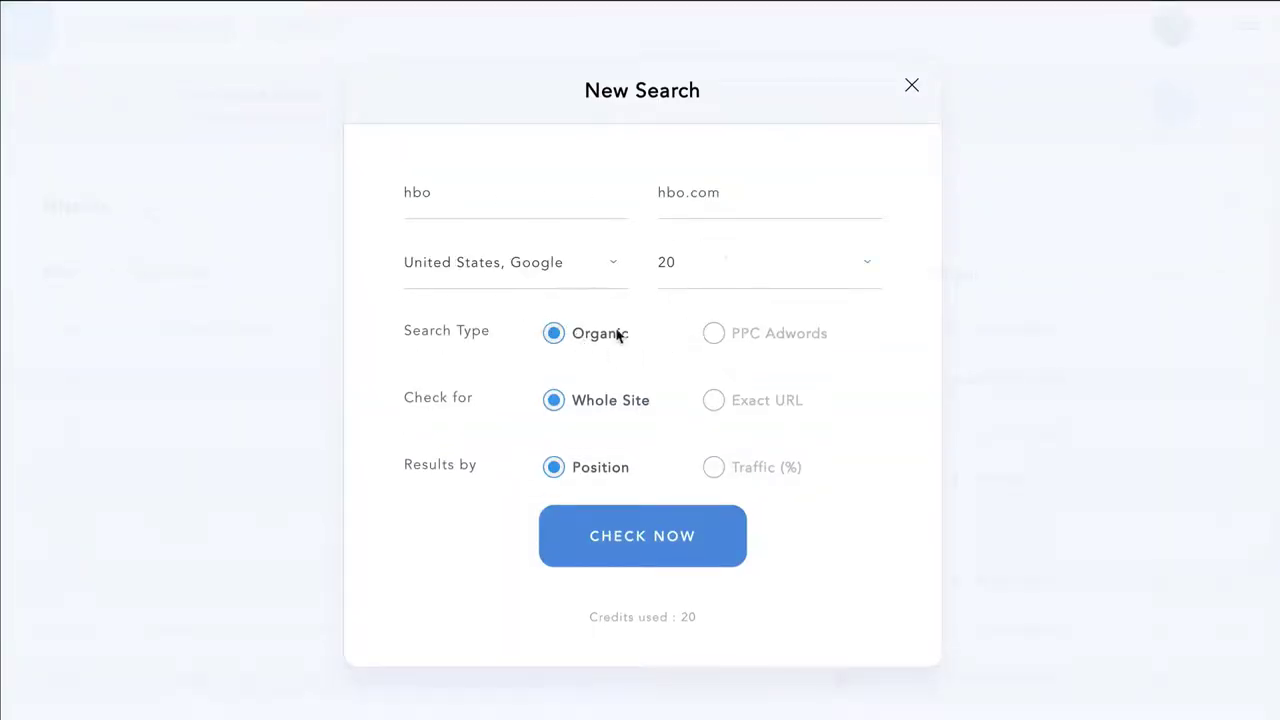
Return 75 results sorted by Traffic (%) for hbo.com in Google US, led by game of thrones.
click(729, 280)
click(720, 503)
click(712, 466)
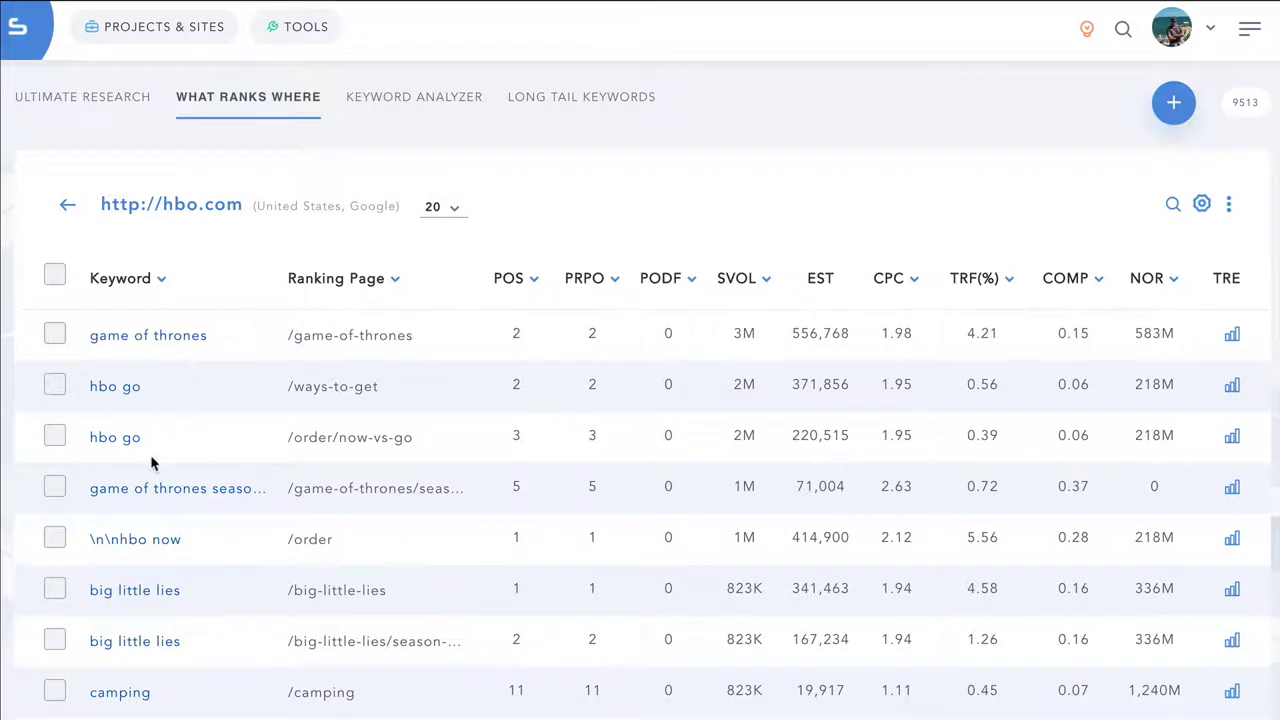
scroll(1277, 396, down, 3)
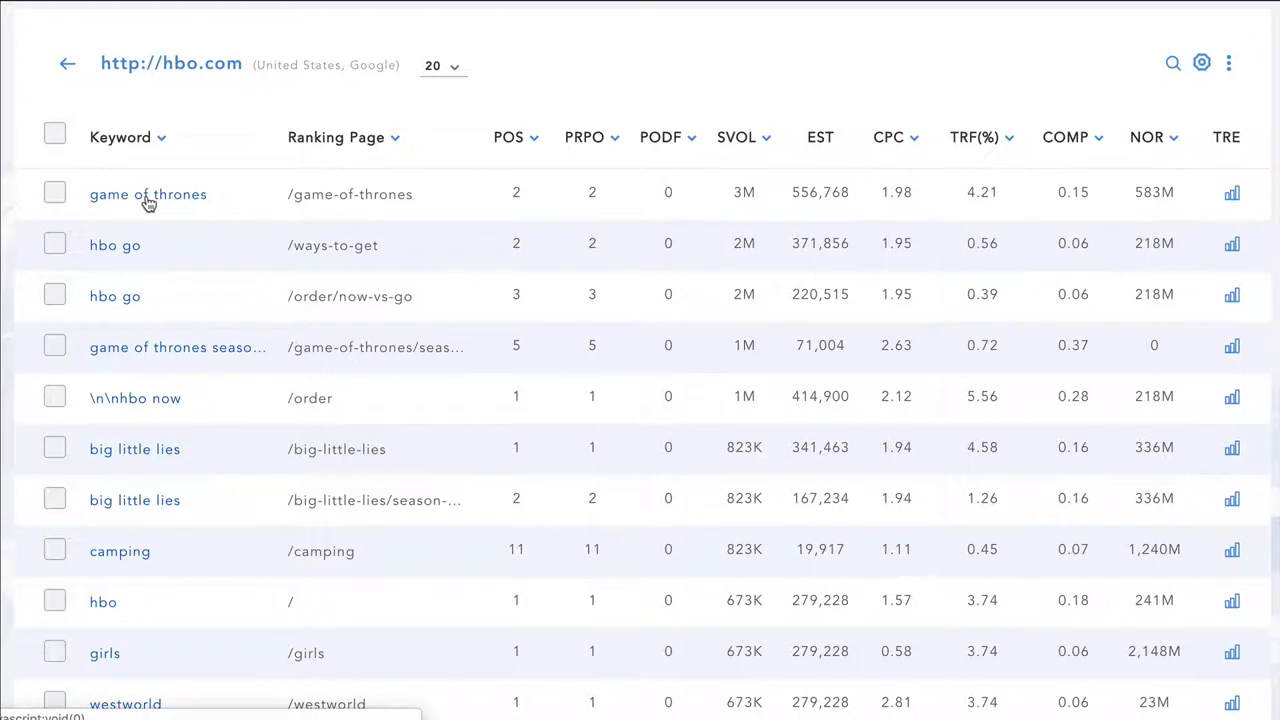
Open the 'game of thrones' keyword analysis and scroll through its volume, difficulty and ranking URLs.
click(147, 203)
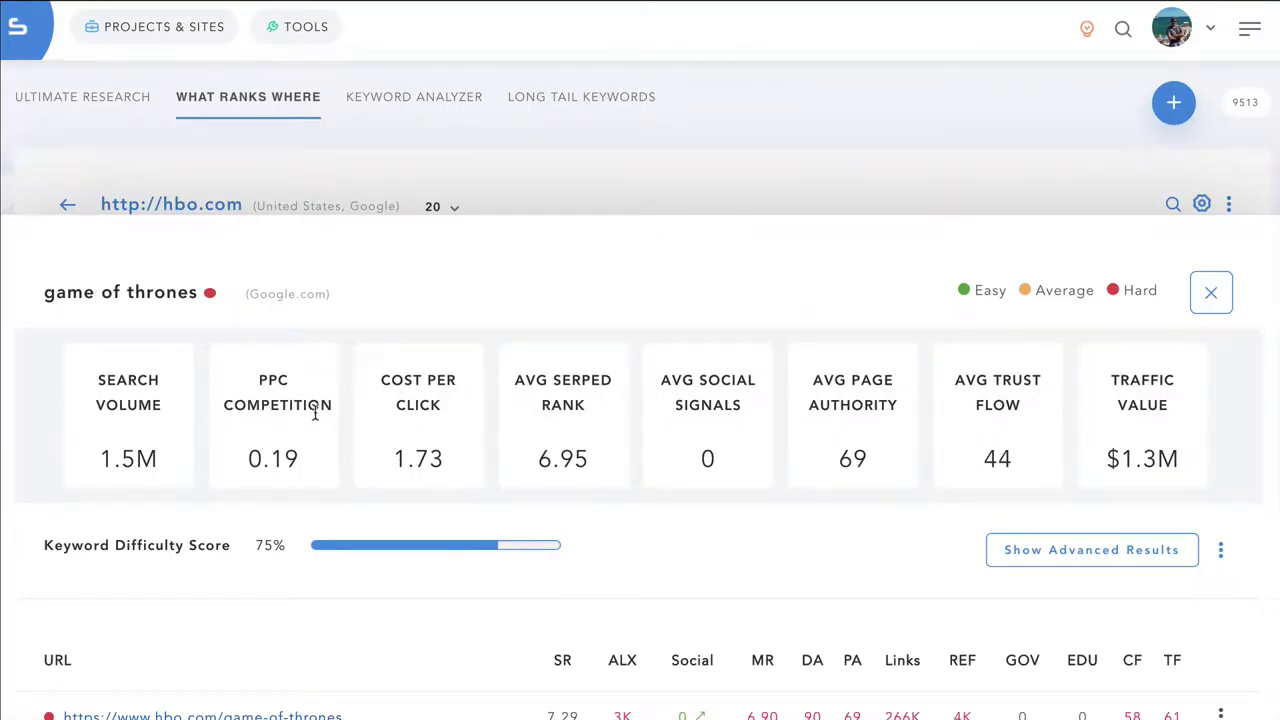
scroll(338, 426, down, 4)
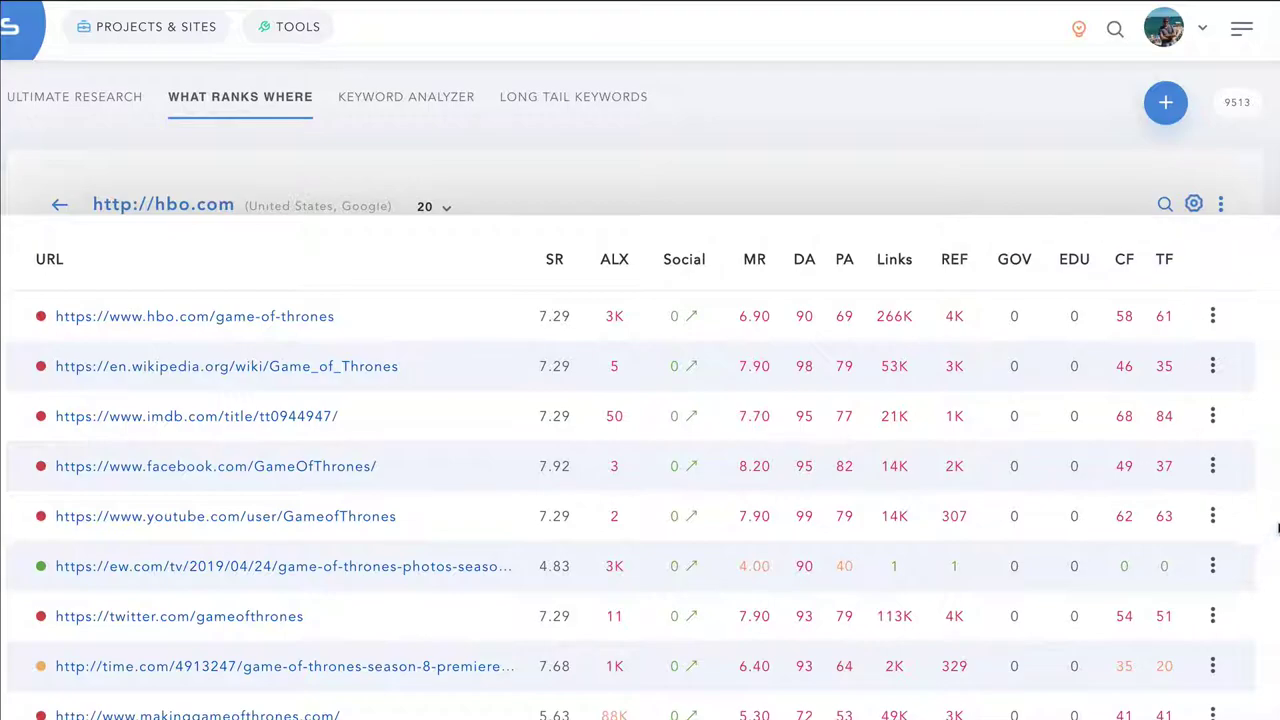
scroll(640, 468, down, 1)
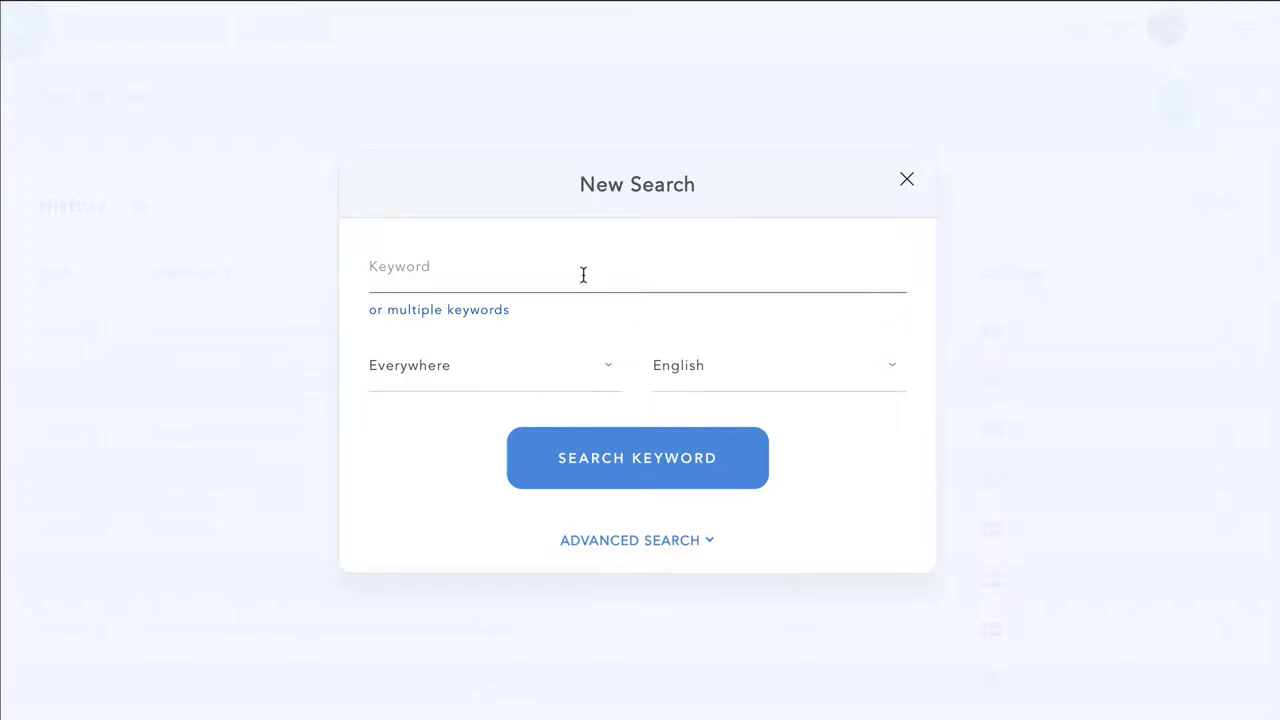
Enter the single keyword 'game of thrones' after trying the multiple-keywords option.
click(422, 322)
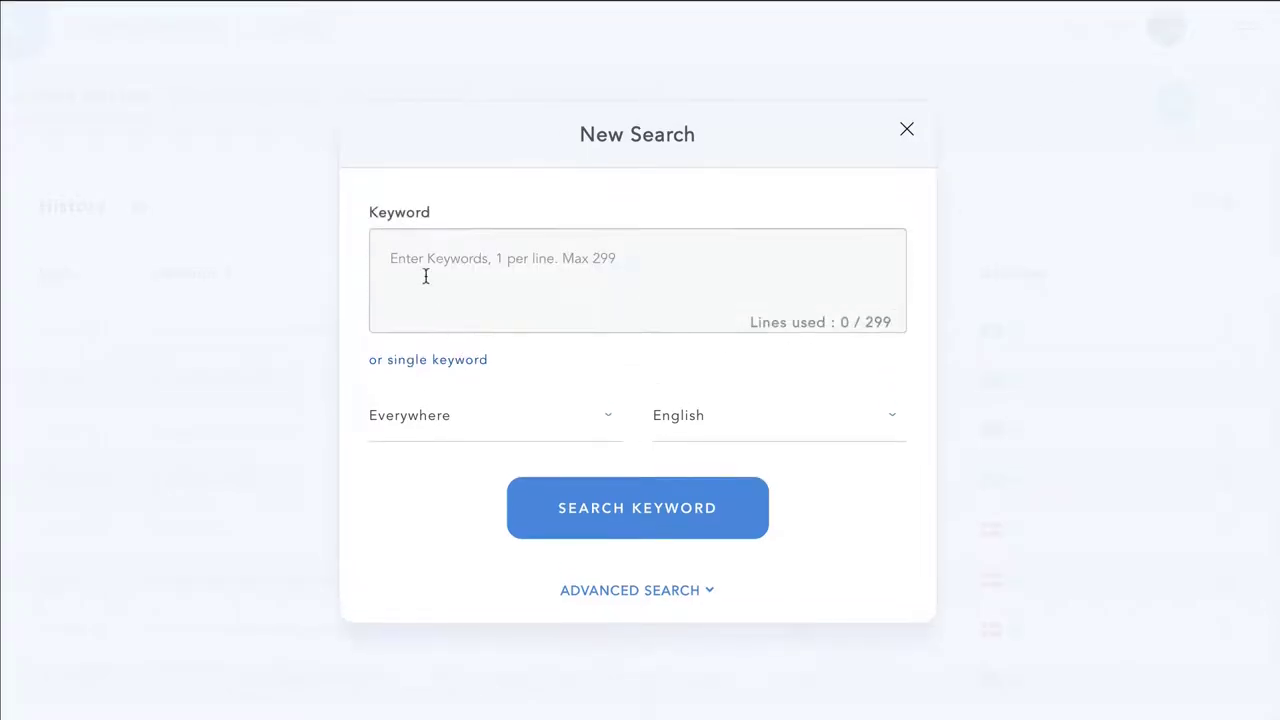
click(437, 260)
click(415, 361)
click(481, 286)
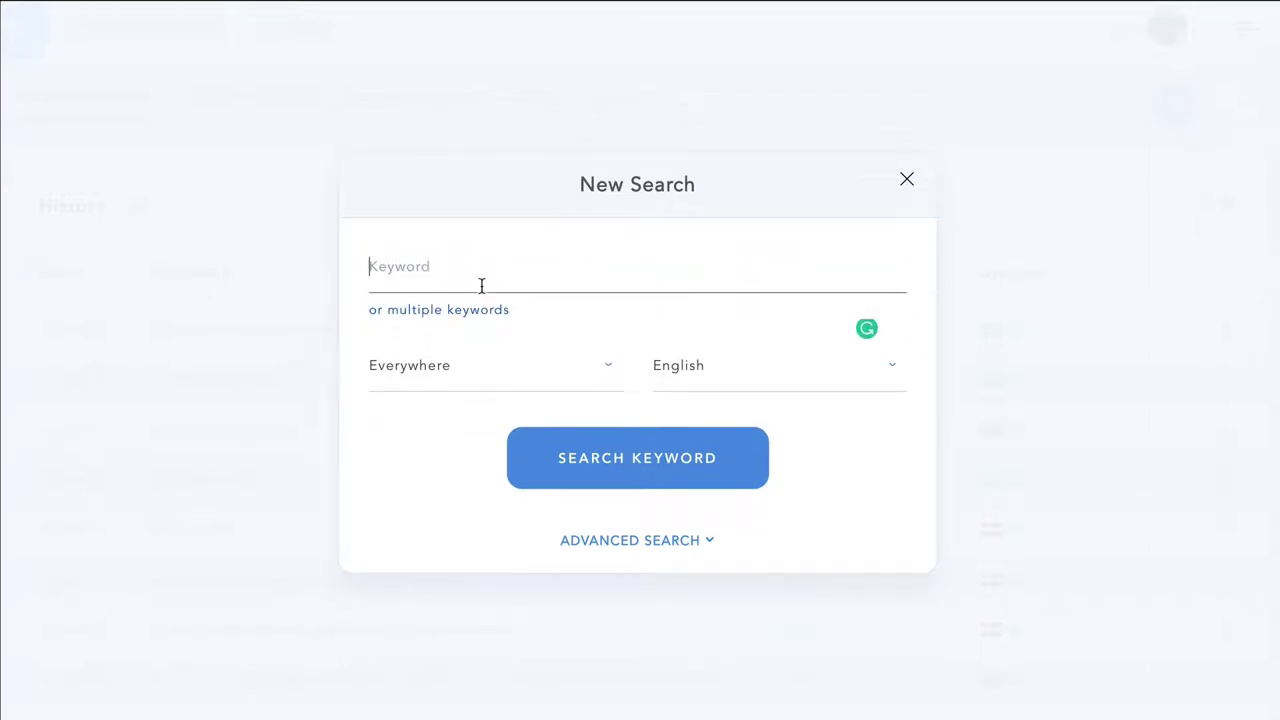
text(game of thrones)
Leave the location at Everywhere and reveal the advanced state, city and match-type options.
click(477, 366)
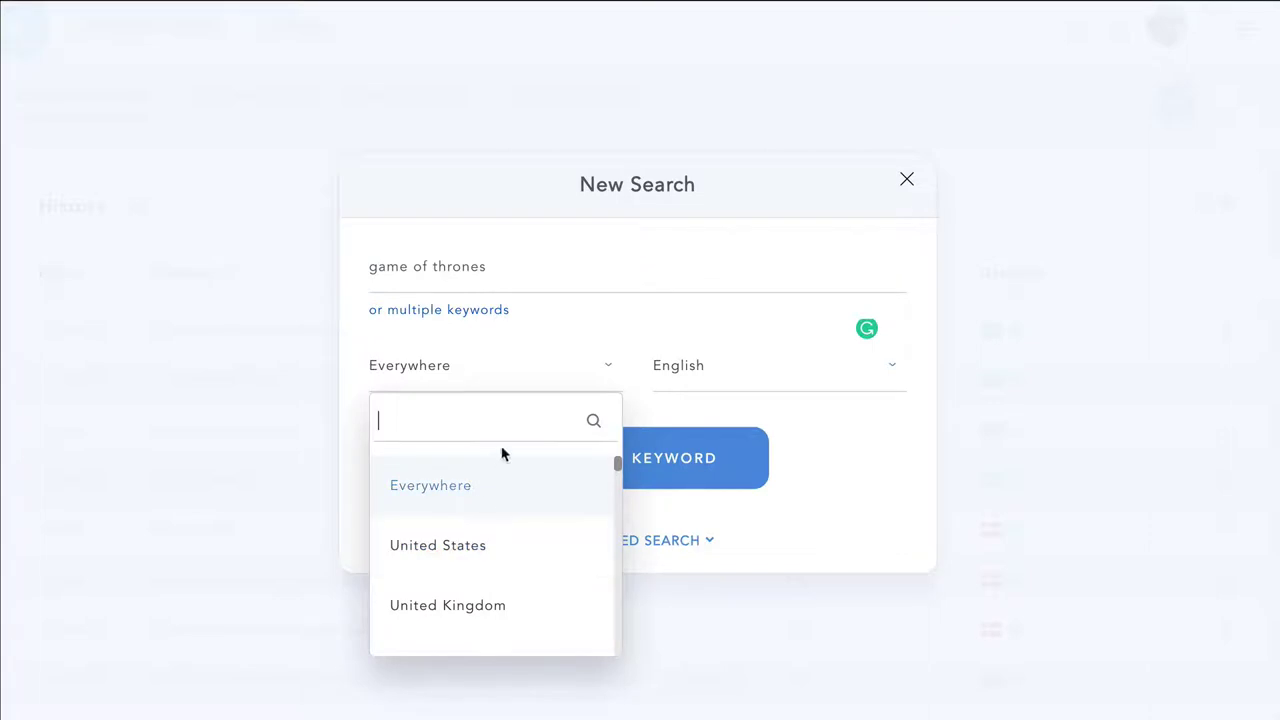
click(866, 427)
click(591, 540)
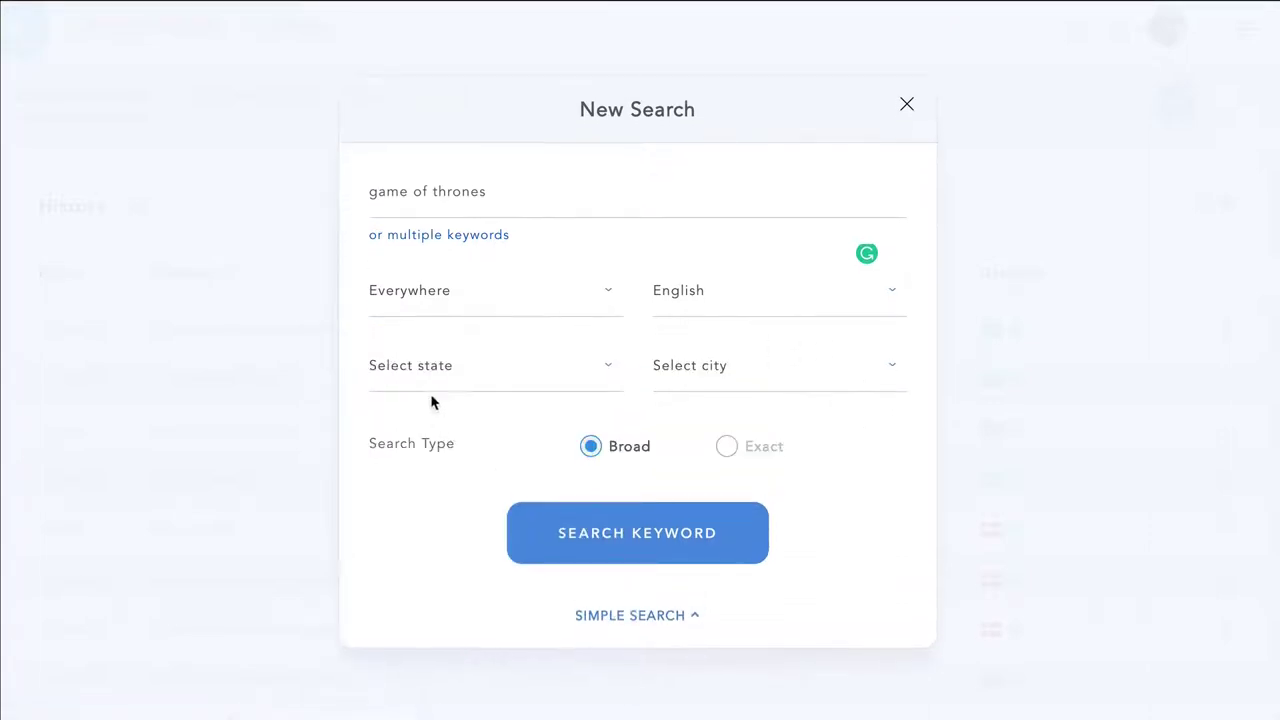
Collapse the advanced options and view the search volume trend for 'game of thrones'.
click(663, 616)
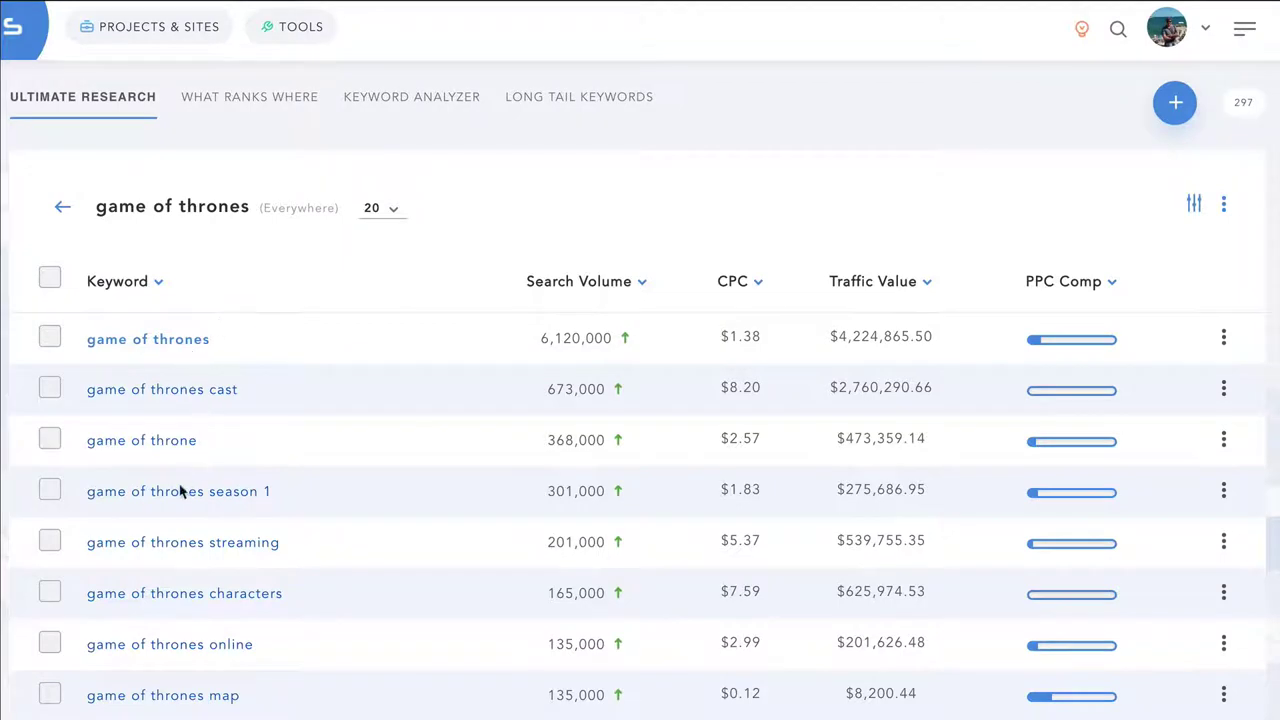
click(581, 337)
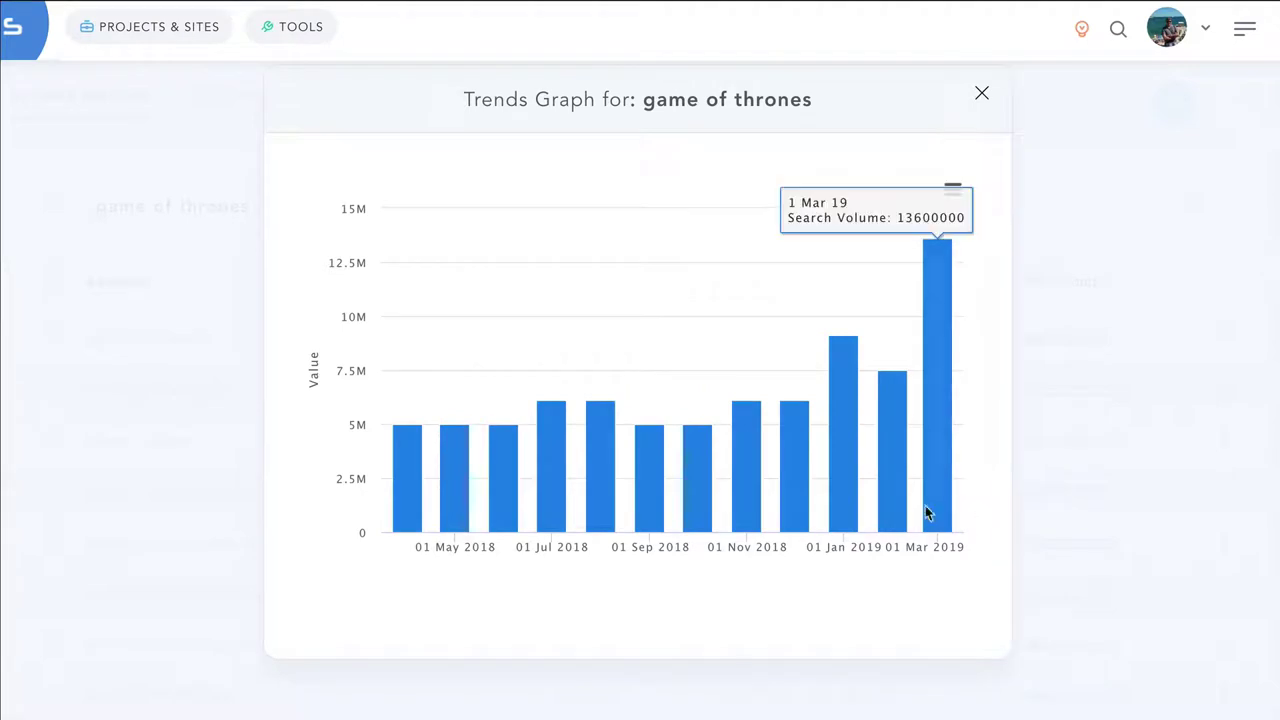
click(1081, 517)
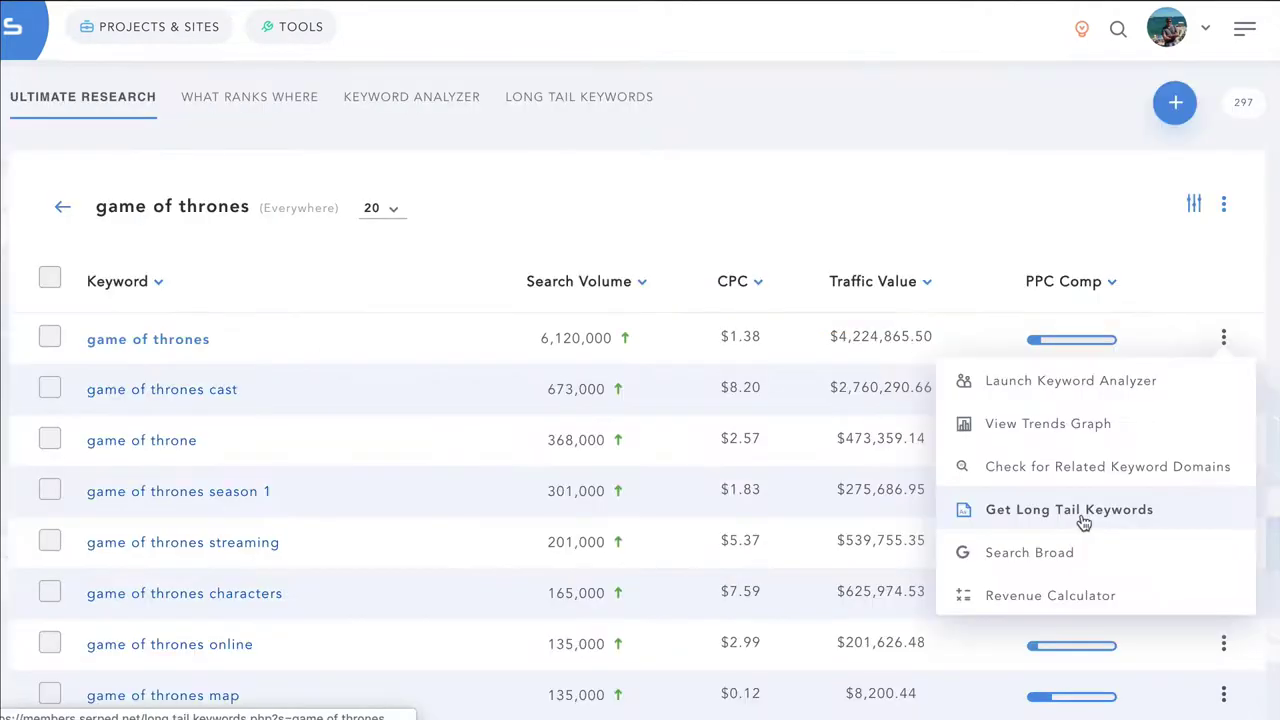
Check the revenue calculator and the export options for the 'game of thrones' results.
click(1070, 597)
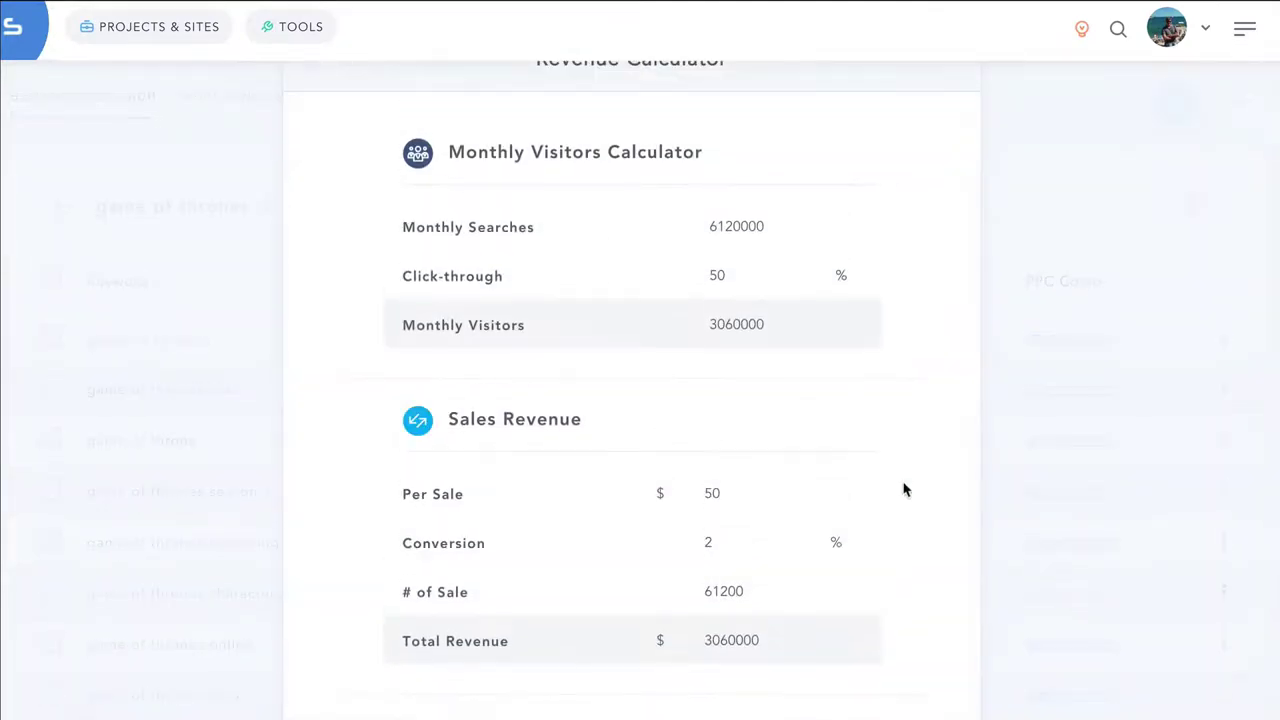
click(1080, 359)
click(1222, 206)
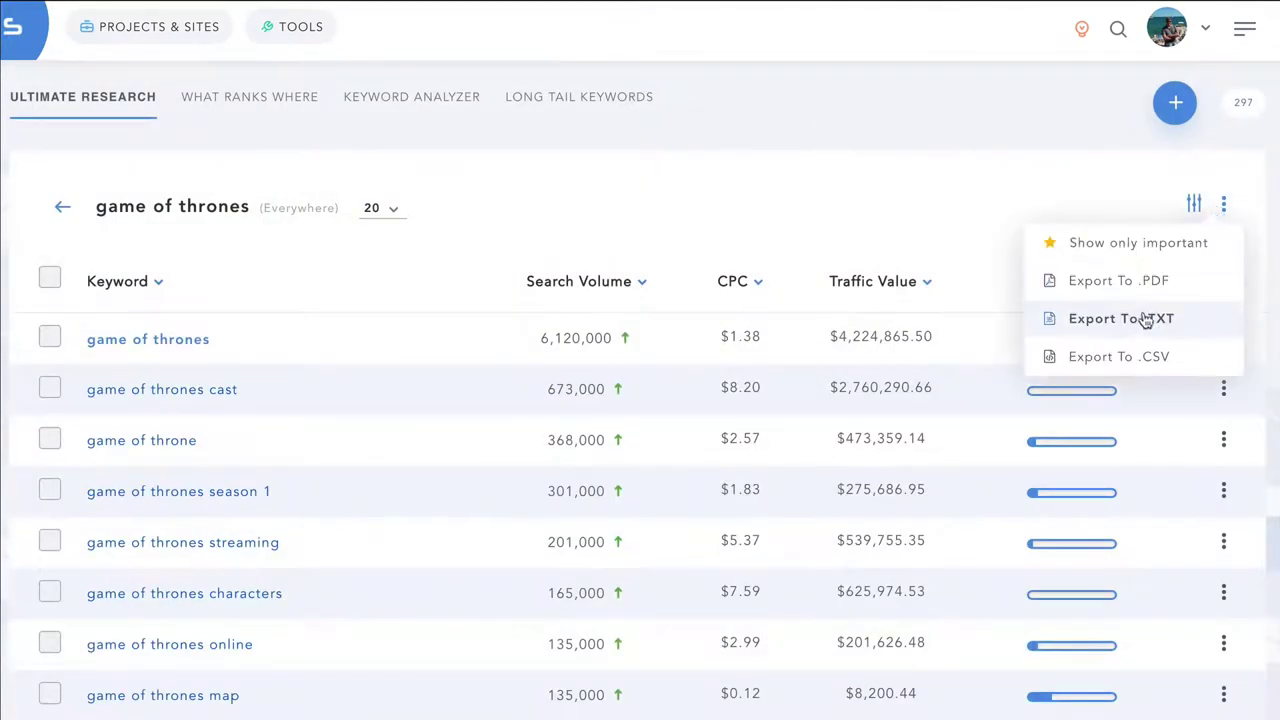
click(1050, 195)
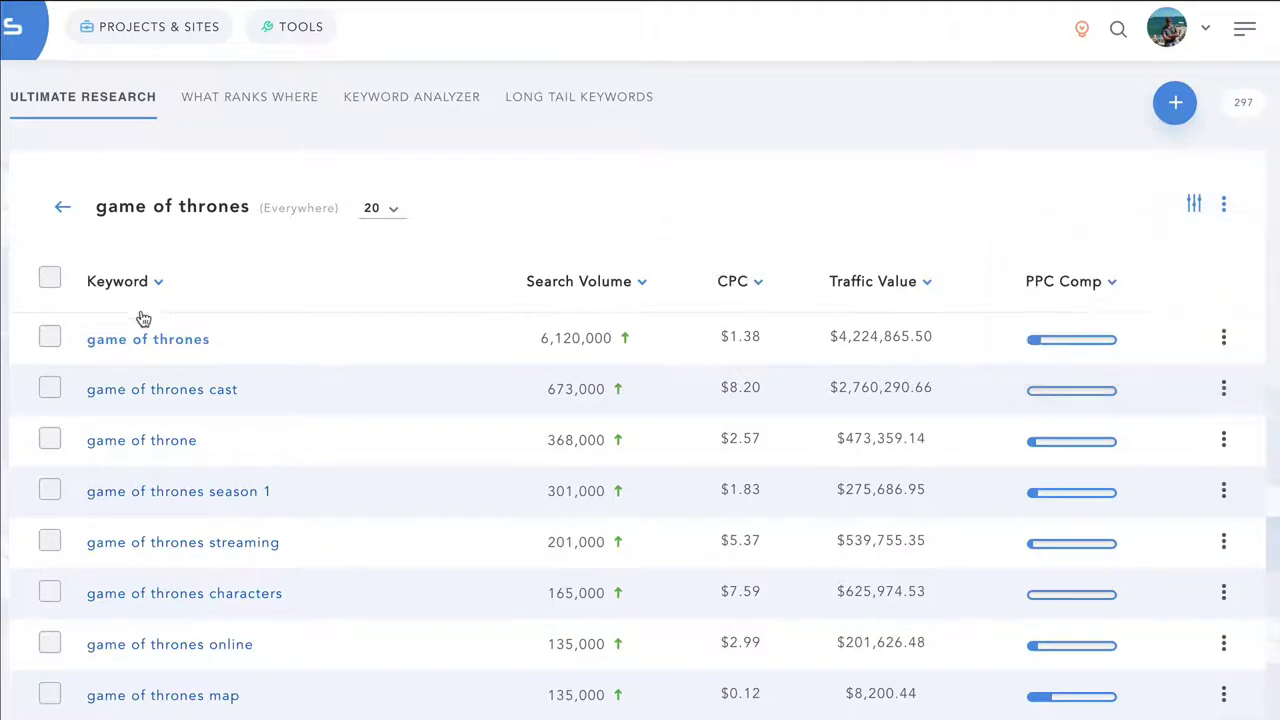
Tick 'game of thrones' and 'game of thrones cast', then untick the cast keyword.
click(50, 337)
click(50, 389)
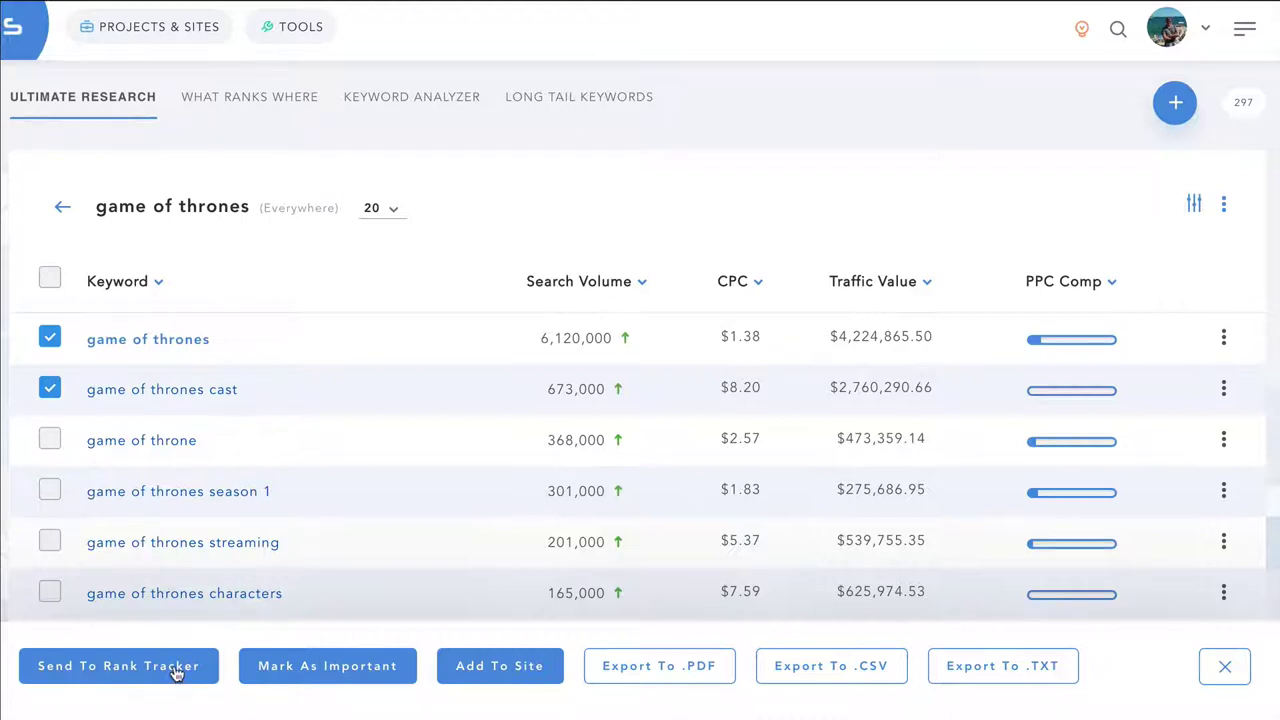
click(49, 389)
Untick 'game of thrones' and scroll through the serped.com Rank Tracker keyword list.
click(49, 337)
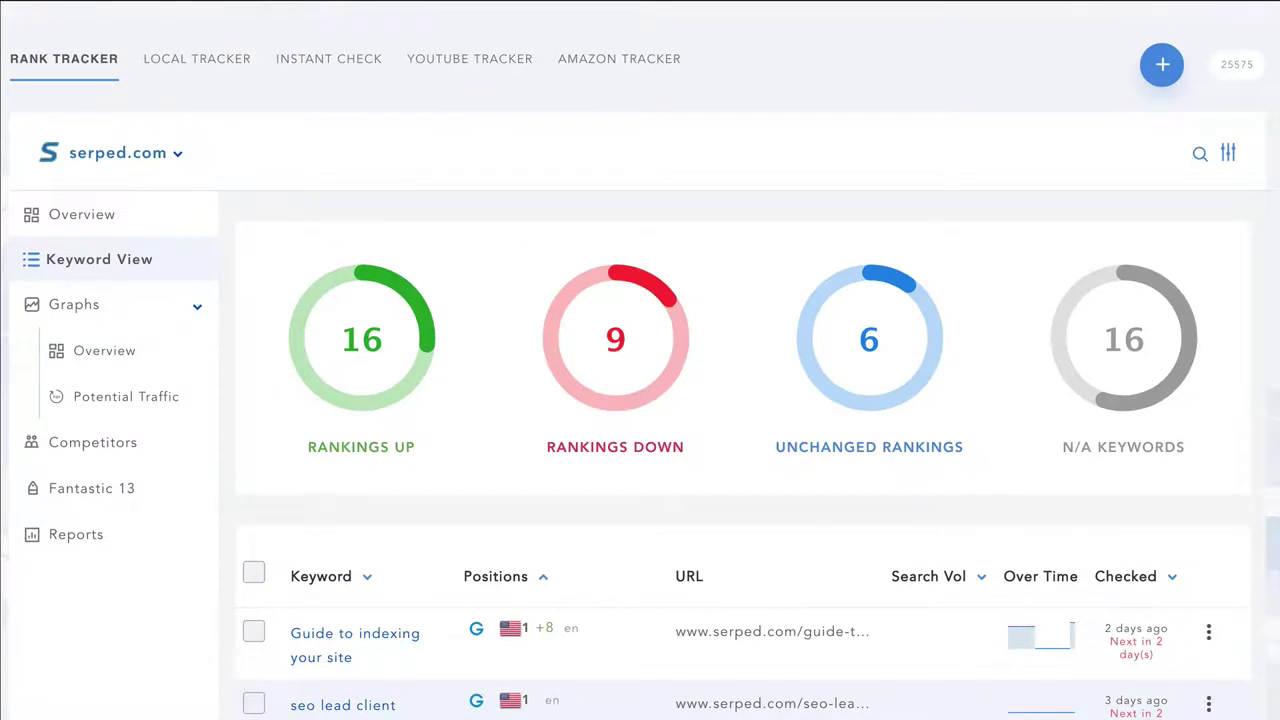
scroll(640, 400, down, 1)
scroll(640, 400, down, 1)
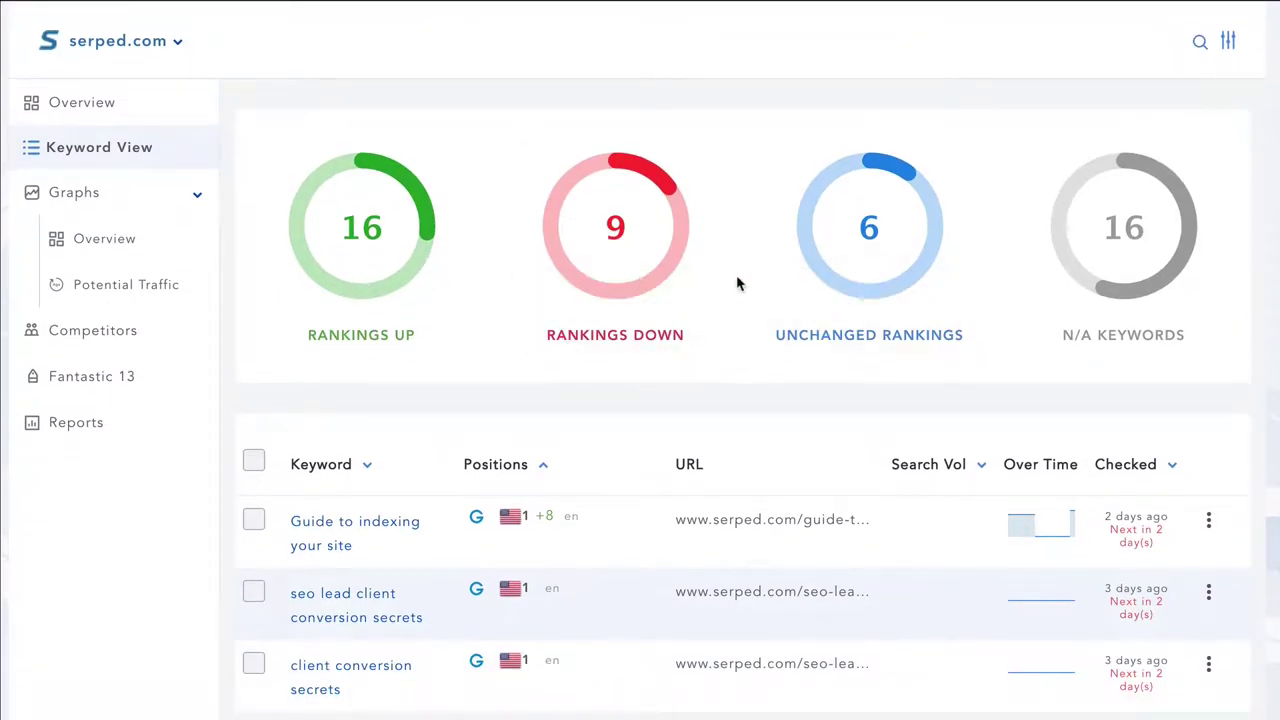
scroll(400, 230, down, 5)
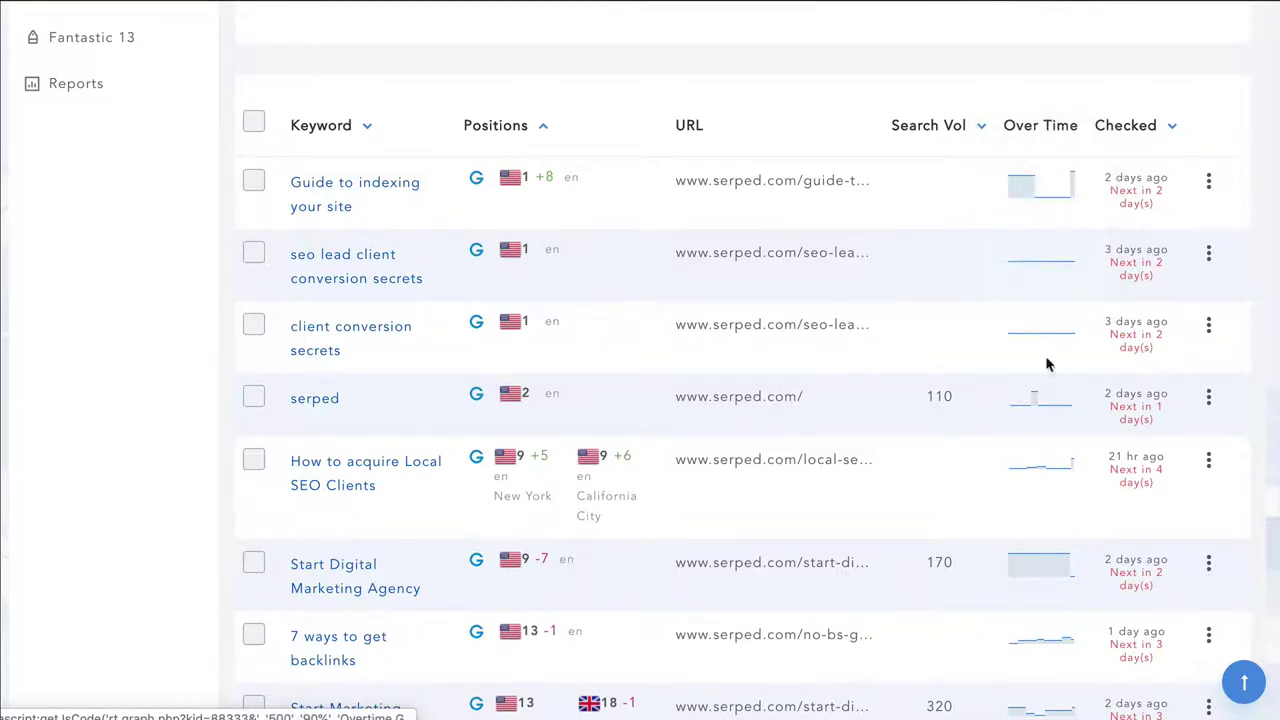
Check Start Digital Marketing Agency's position history graph, then open the first keyword's options menu.
mouse_move(1026, 563)
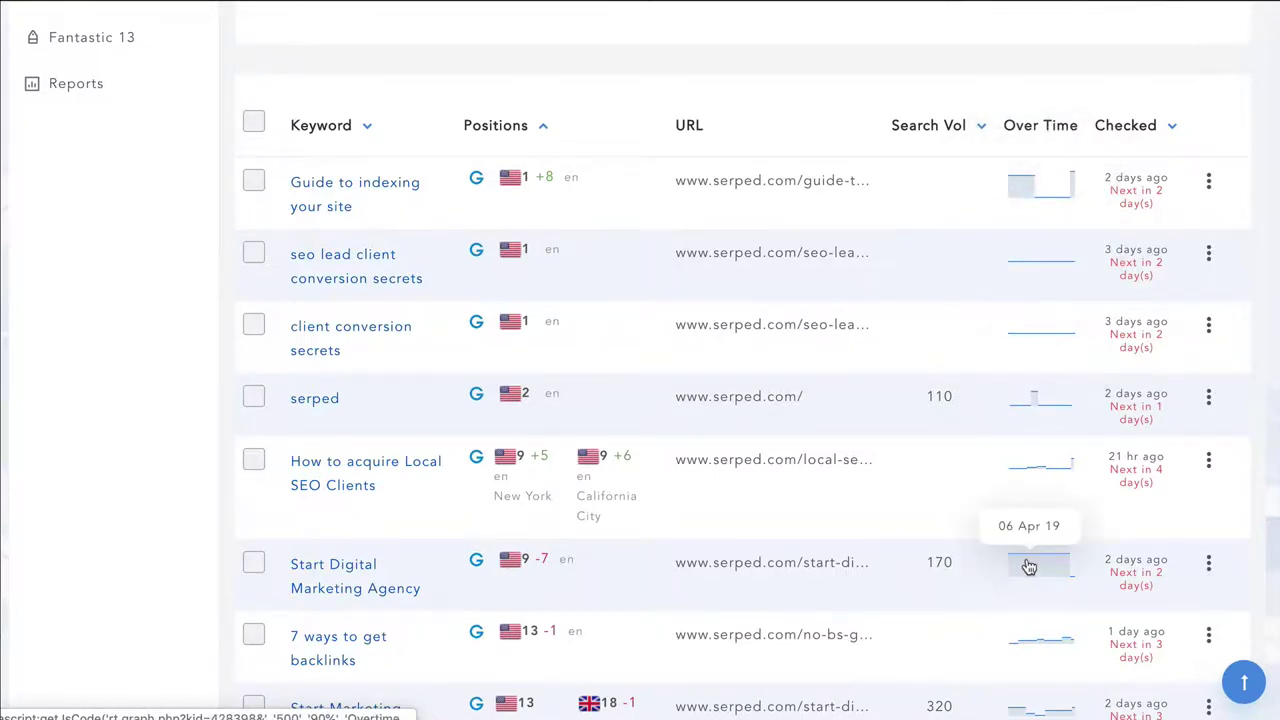
click(1028, 566)
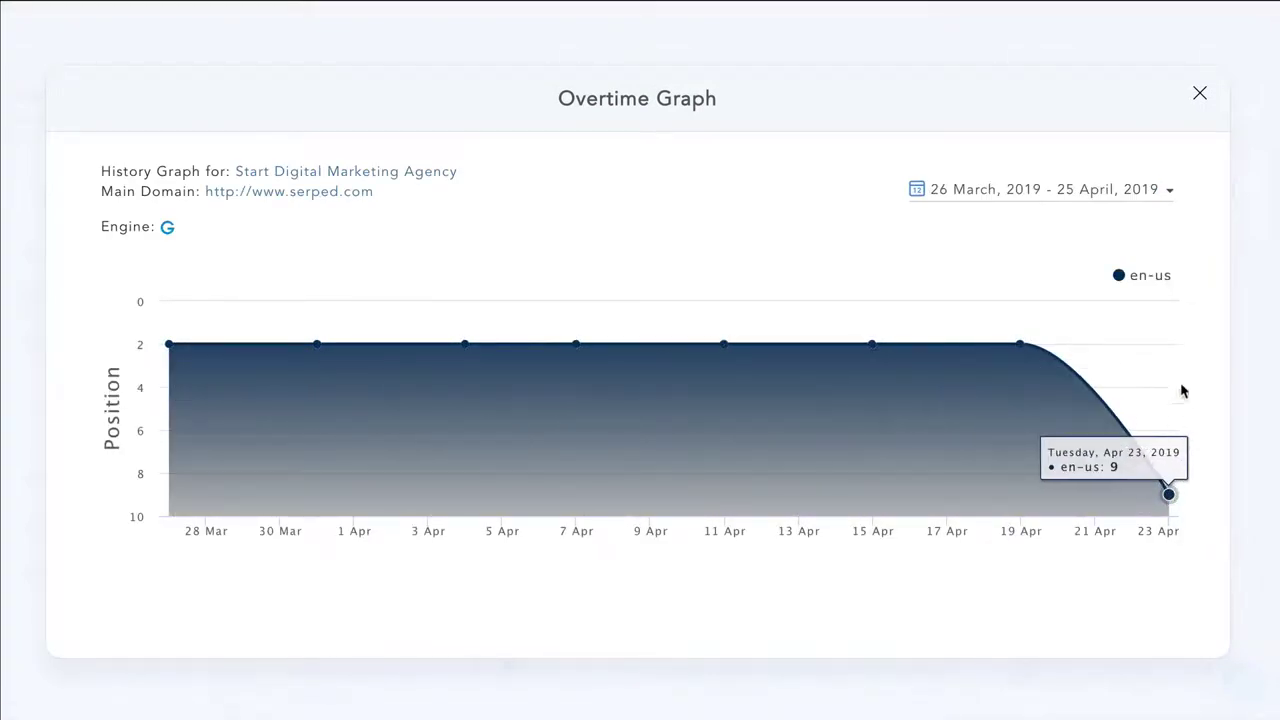
click(1165, 190)
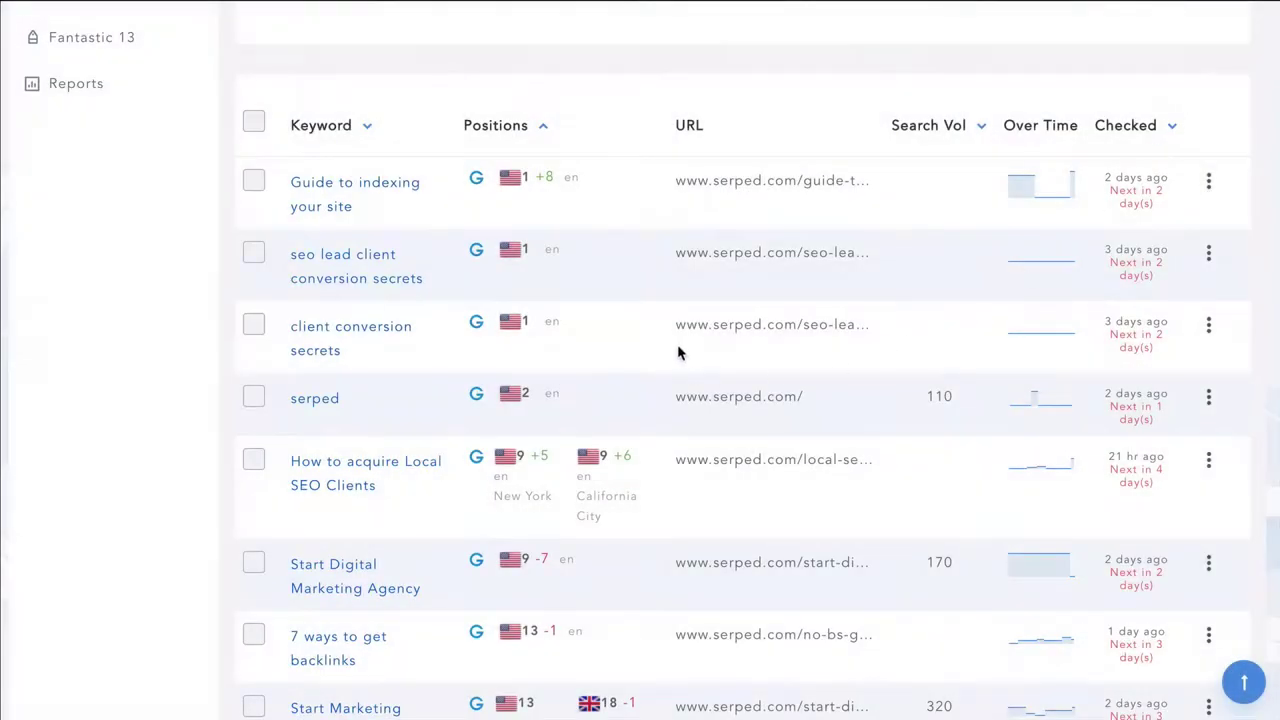
click(1208, 181)
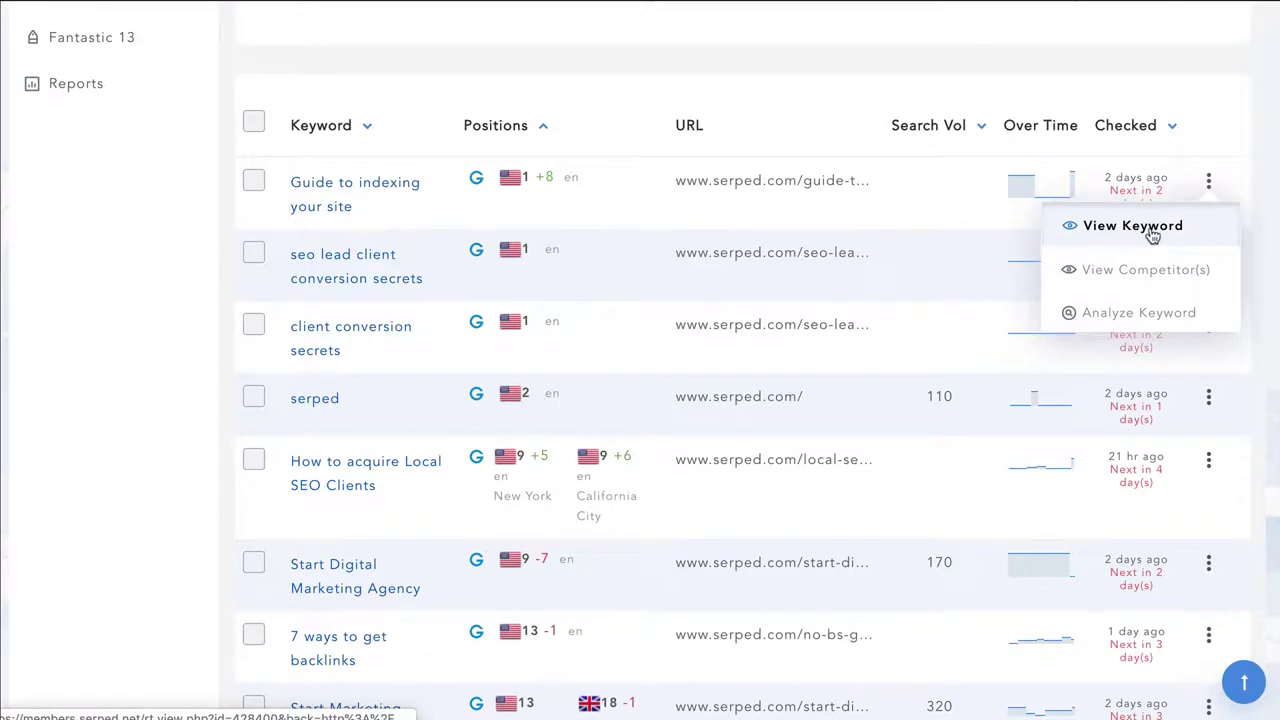
Open the 'Guide to indexing your site' detail page and review its date ranges, chart, notes and ranking table.
click(878, 247)
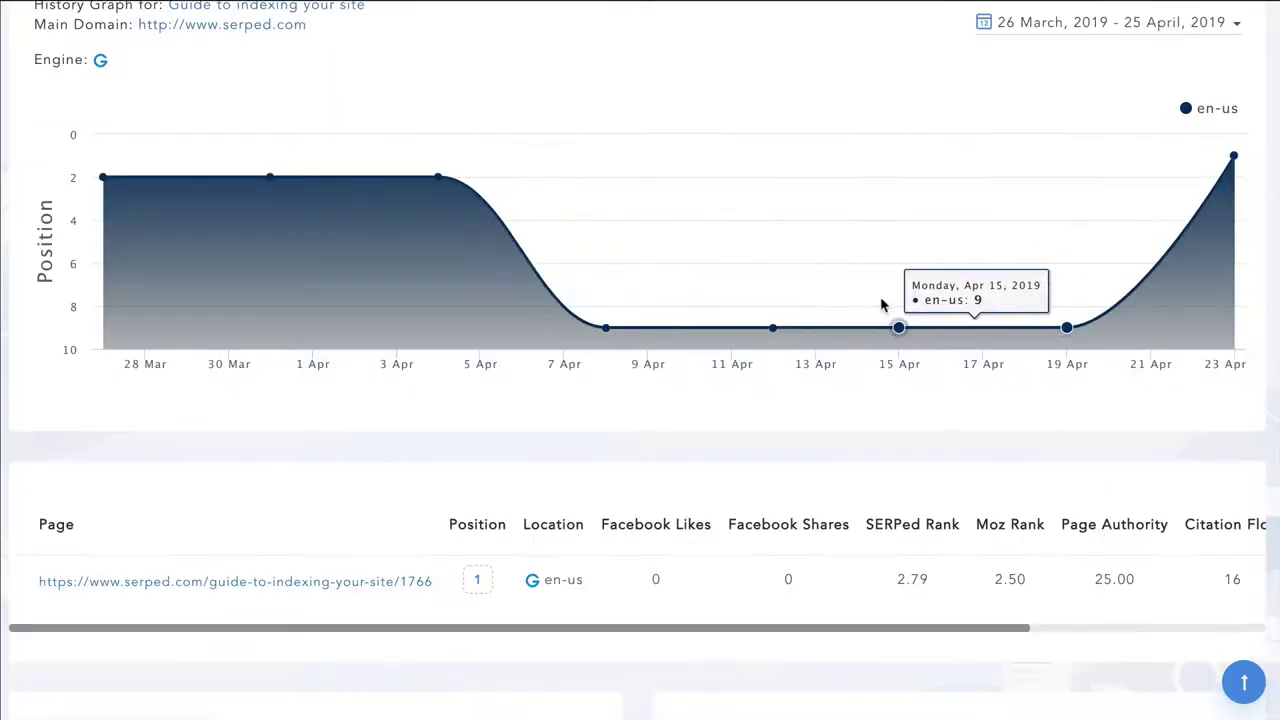
click(1234, 24)
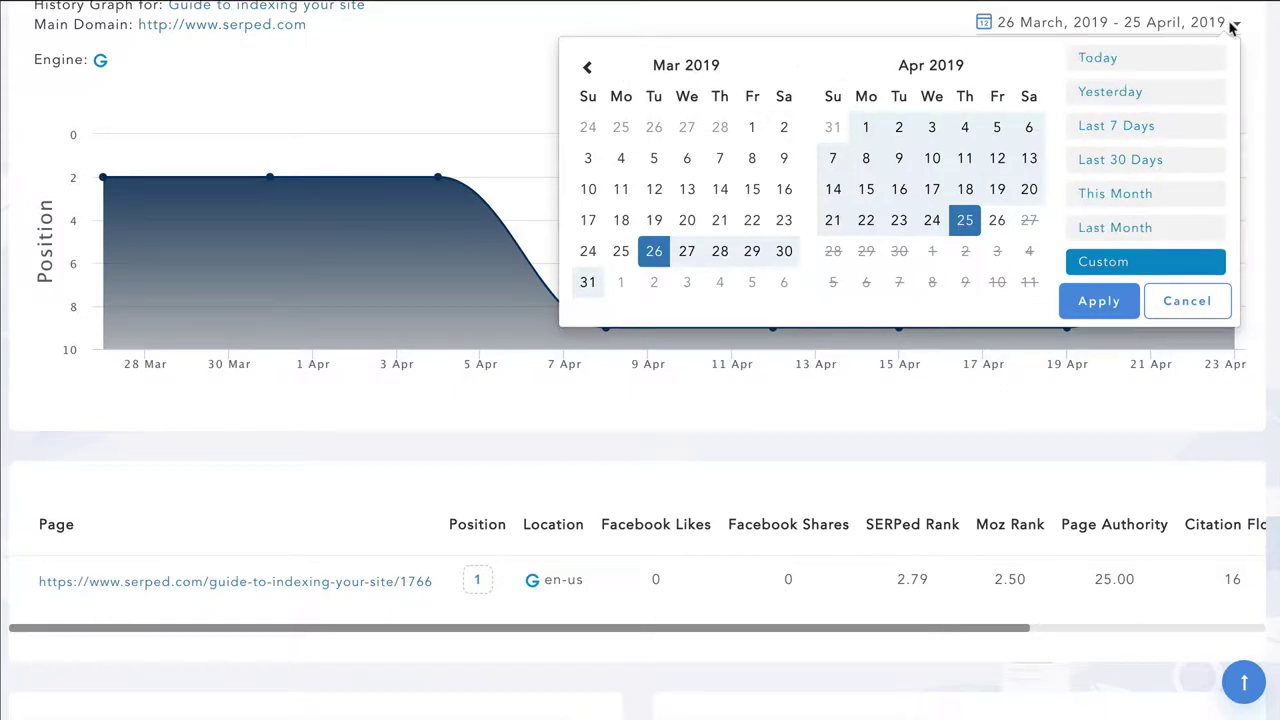
scroll(1265, 229, down, 6)
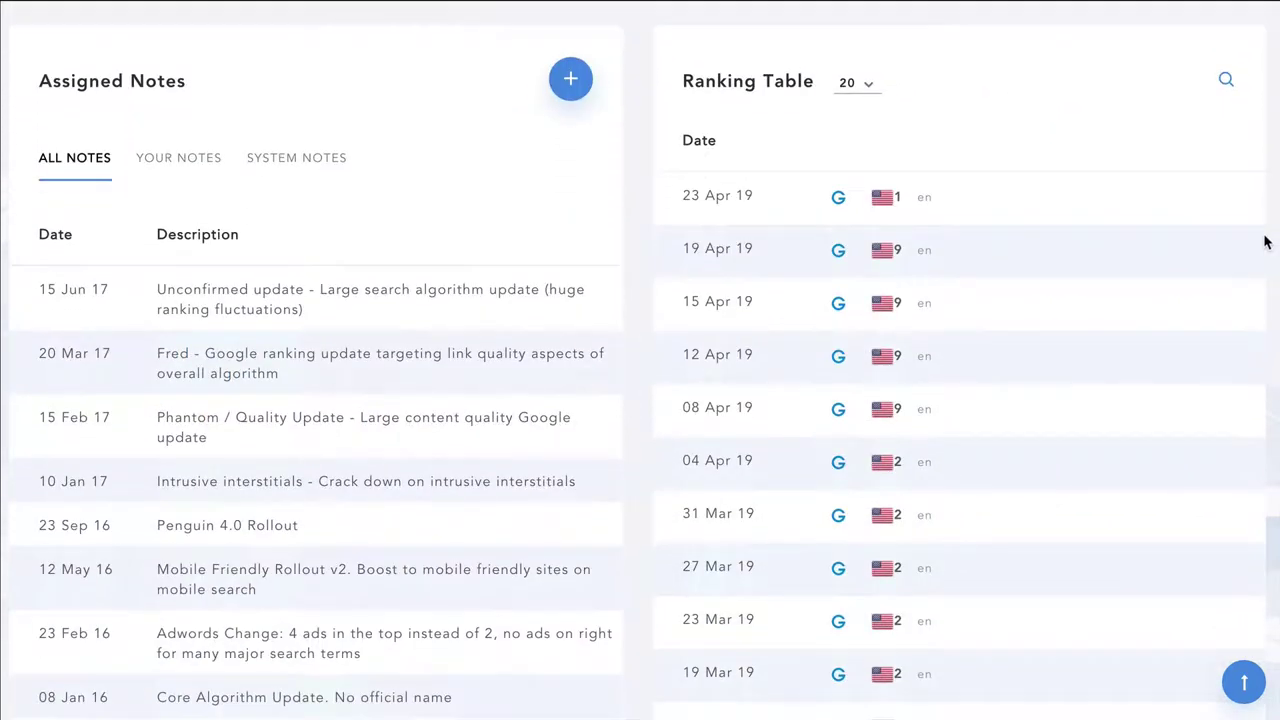
scroll(1265, 242, down, 1)
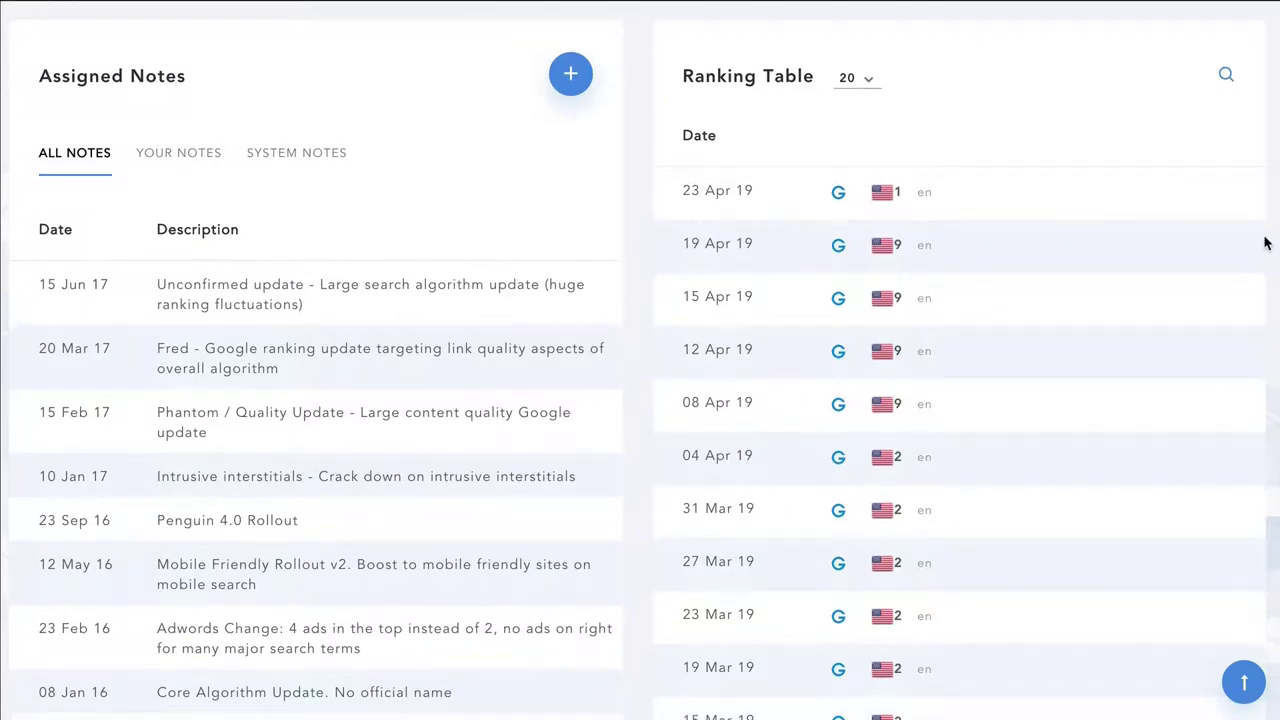
scroll(1265, 243, up, 6)
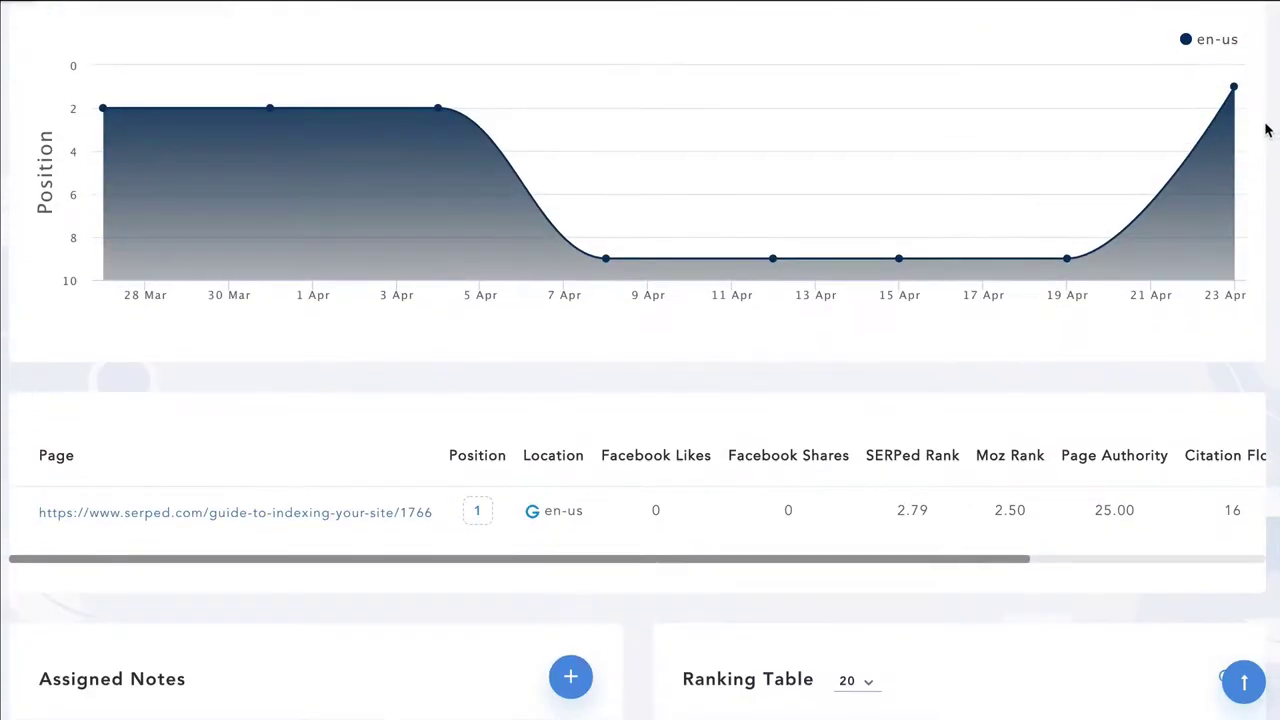
mouse_move(1087, 255)
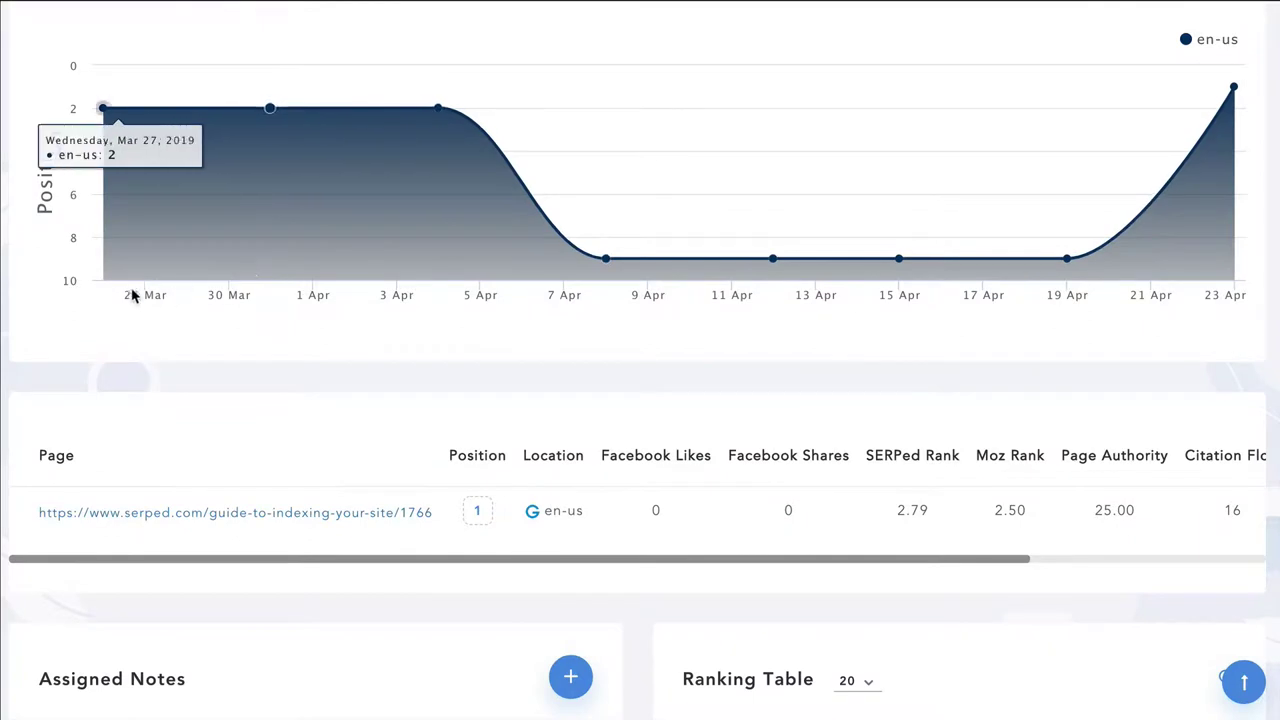
scroll(1270, 290, down, 8)
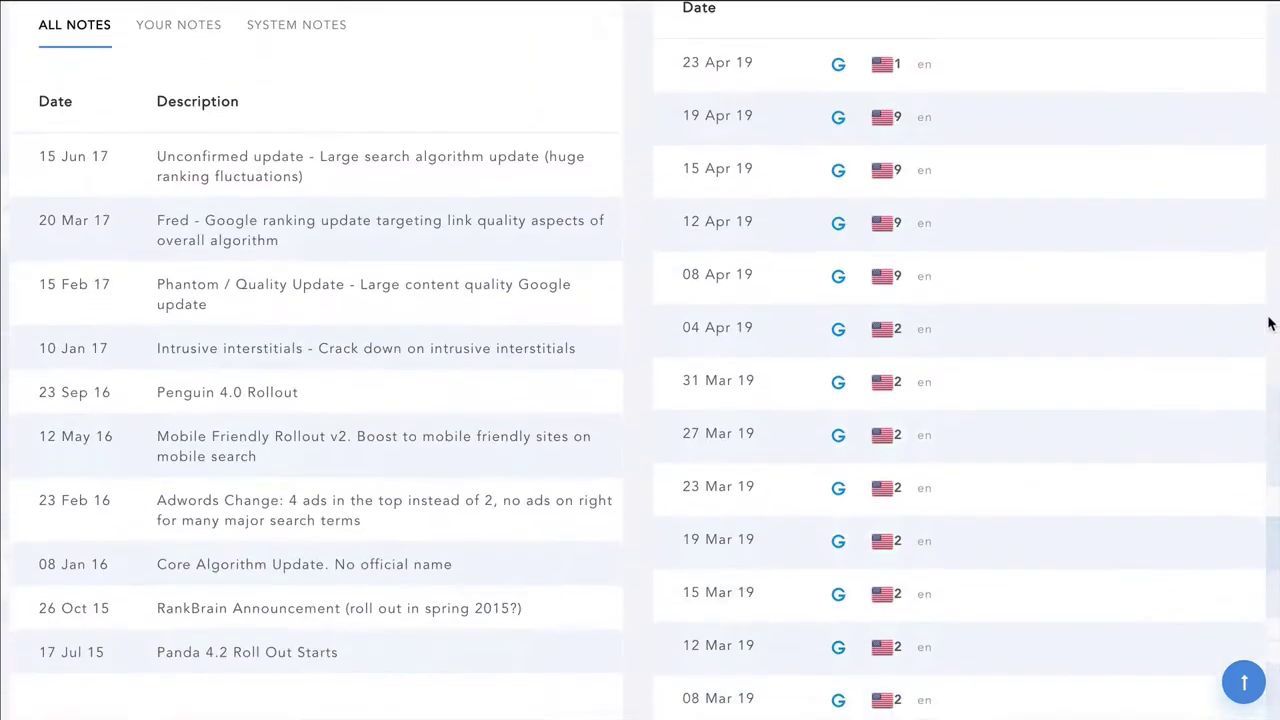
scroll(1267, 340, down, 8)
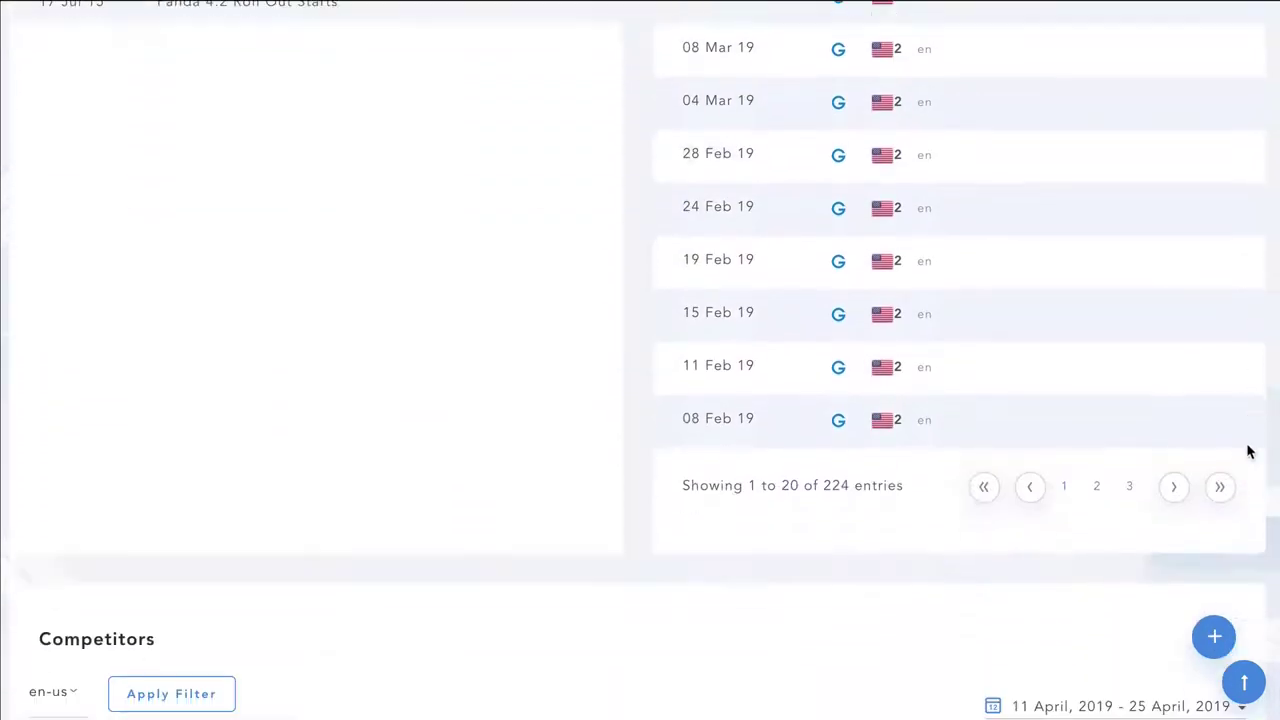
Scroll to the Competitors chart comparing serped.com with the ahrefs, moz and semrush blogs, leaving language at en-us.
scroll(1275, 508, down, 4)
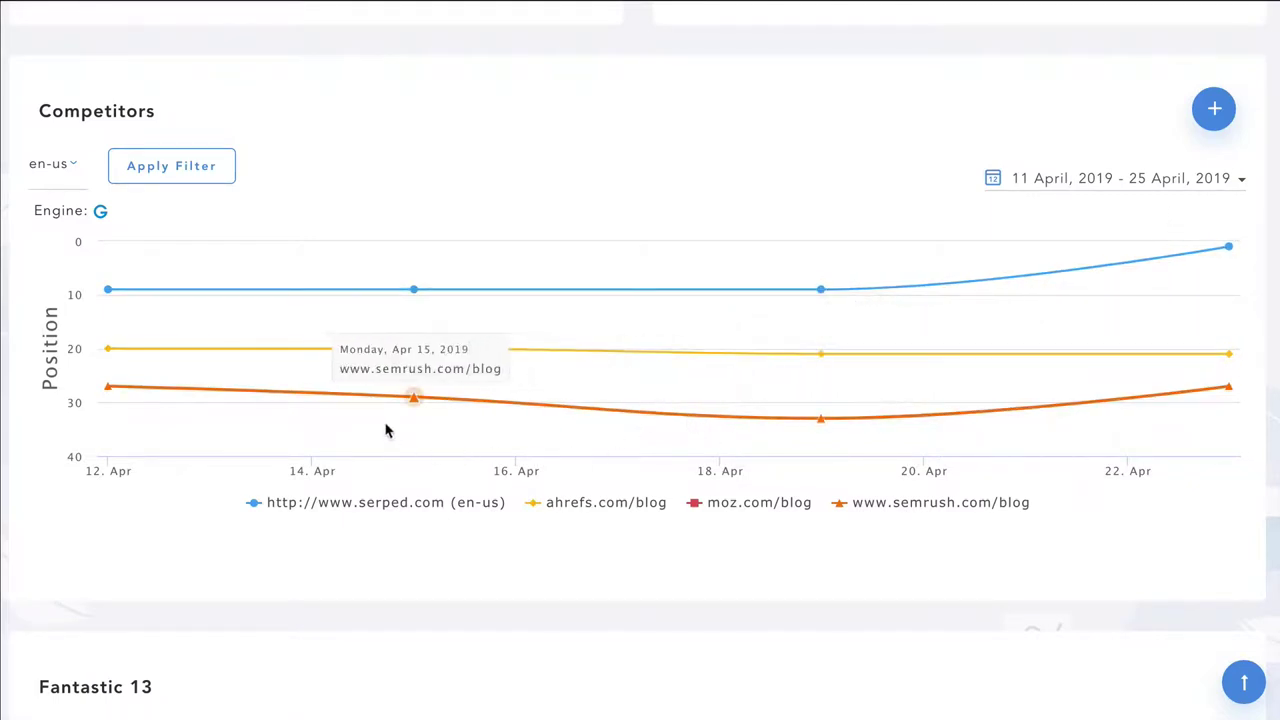
click(69, 172)
click(69, 172)
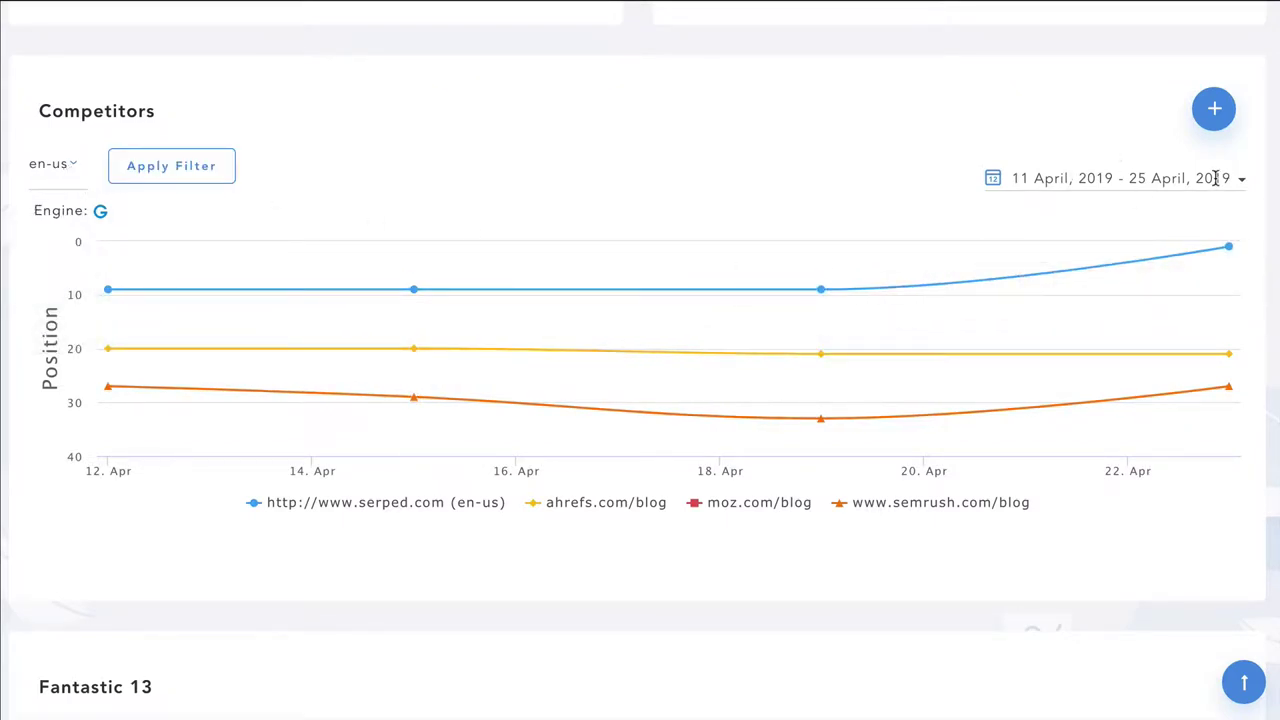
scroll(1266, 418, down, 6)
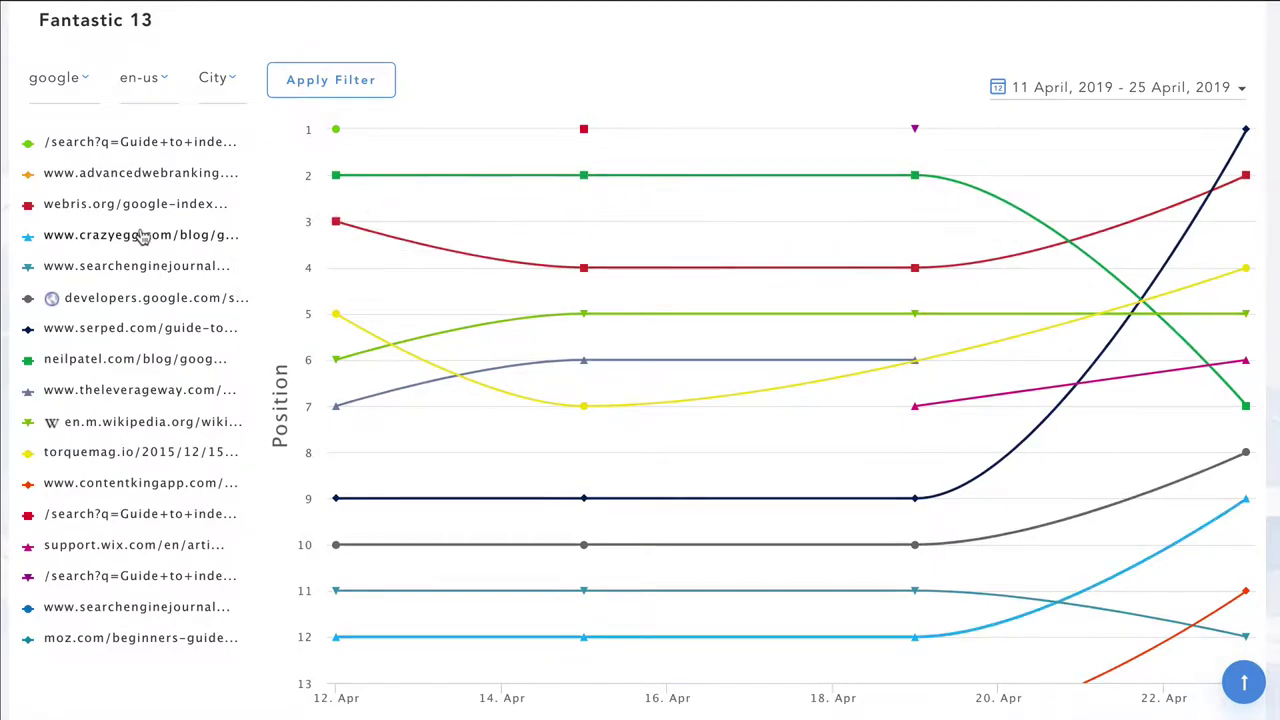
Isolate webris.org in the Fantastic 13 chart to view its Moz, Majestic and SERPed metrics, then close the panel.
click(116, 206)
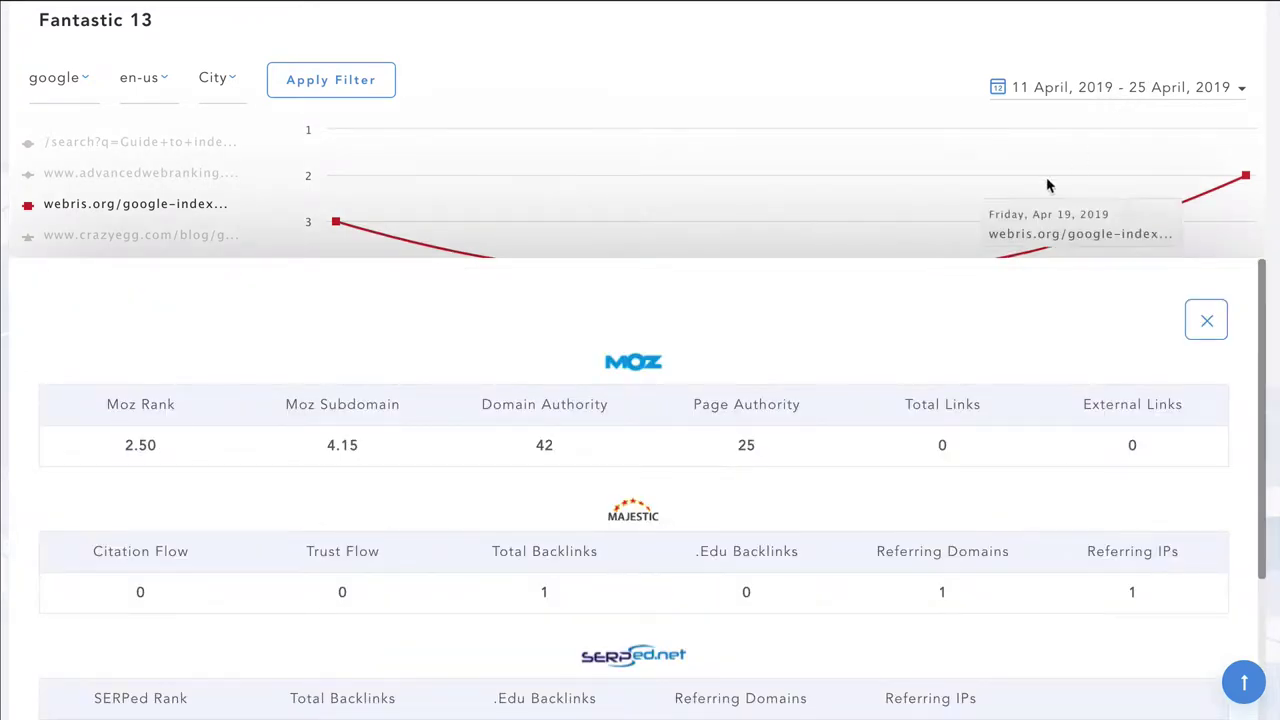
click(1205, 322)
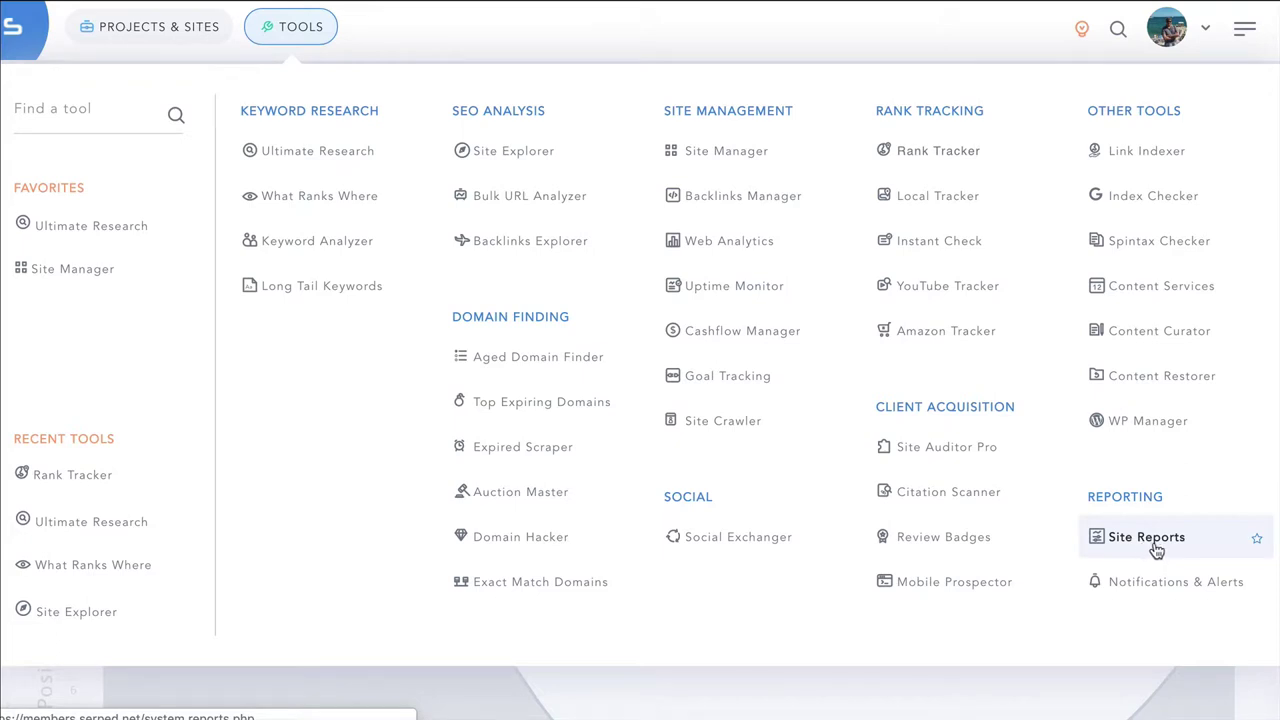
click(1147, 538)
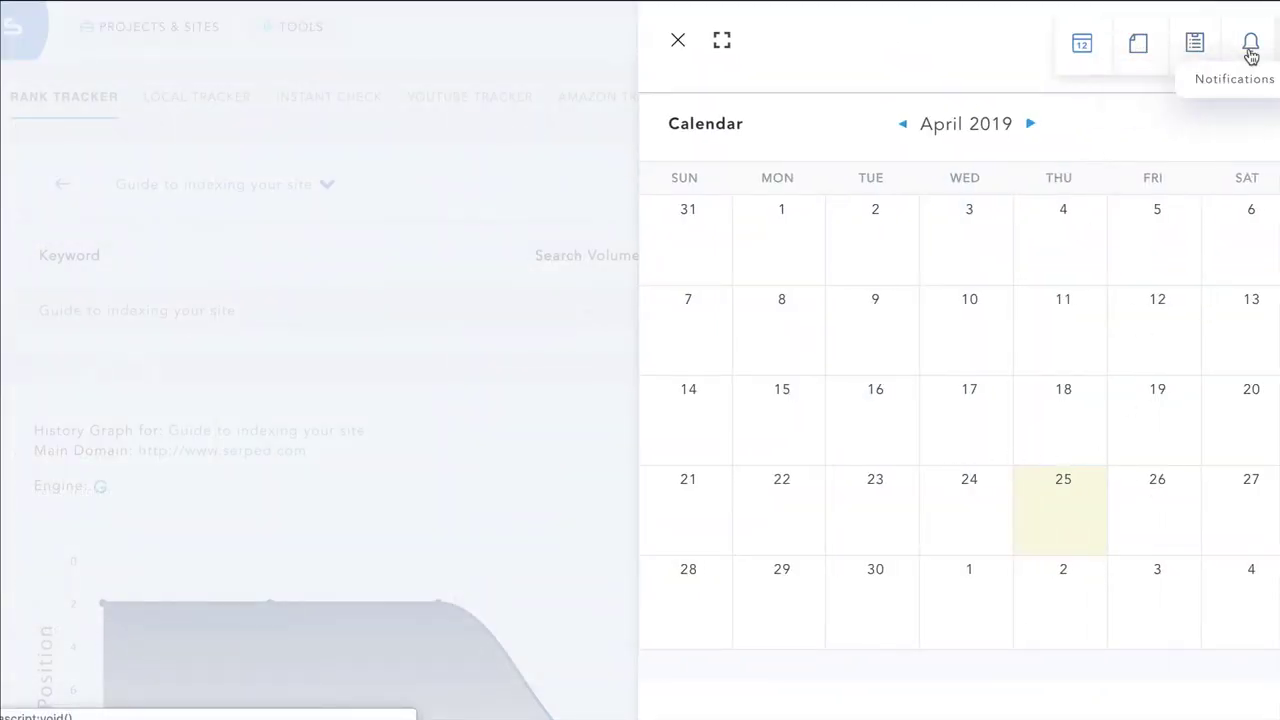
click(1161, 490)
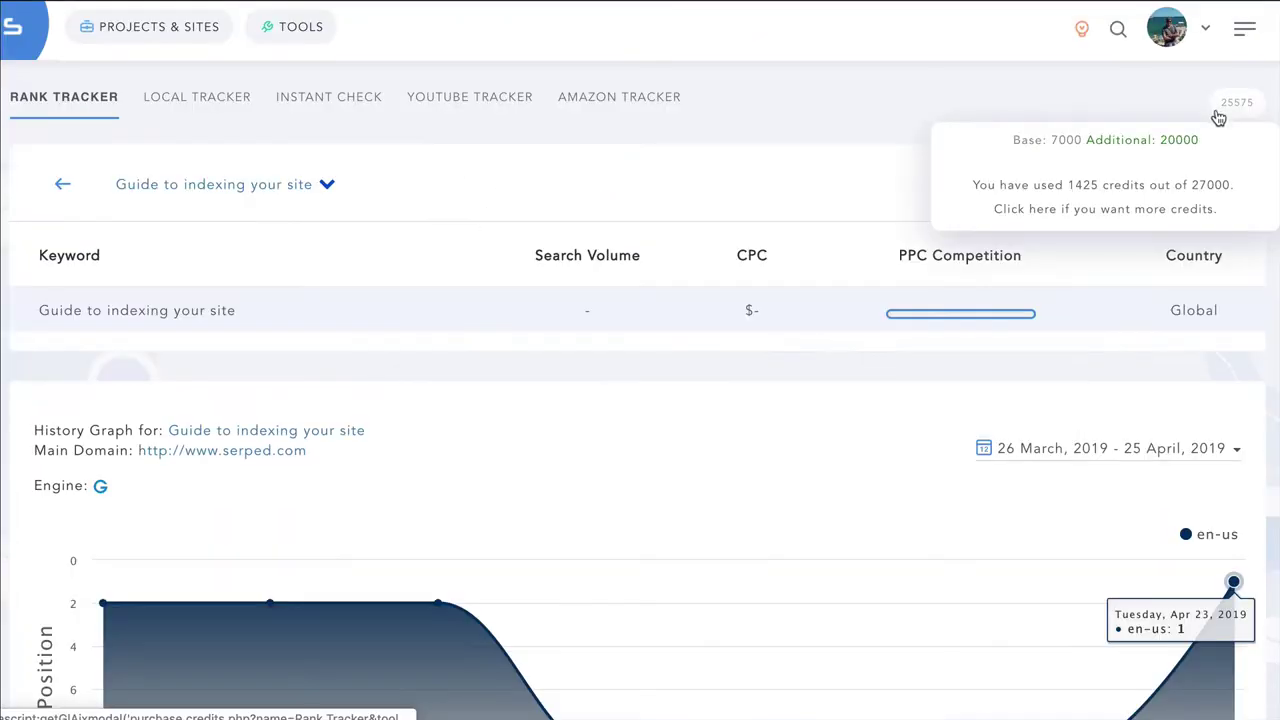
click(1081, 30)
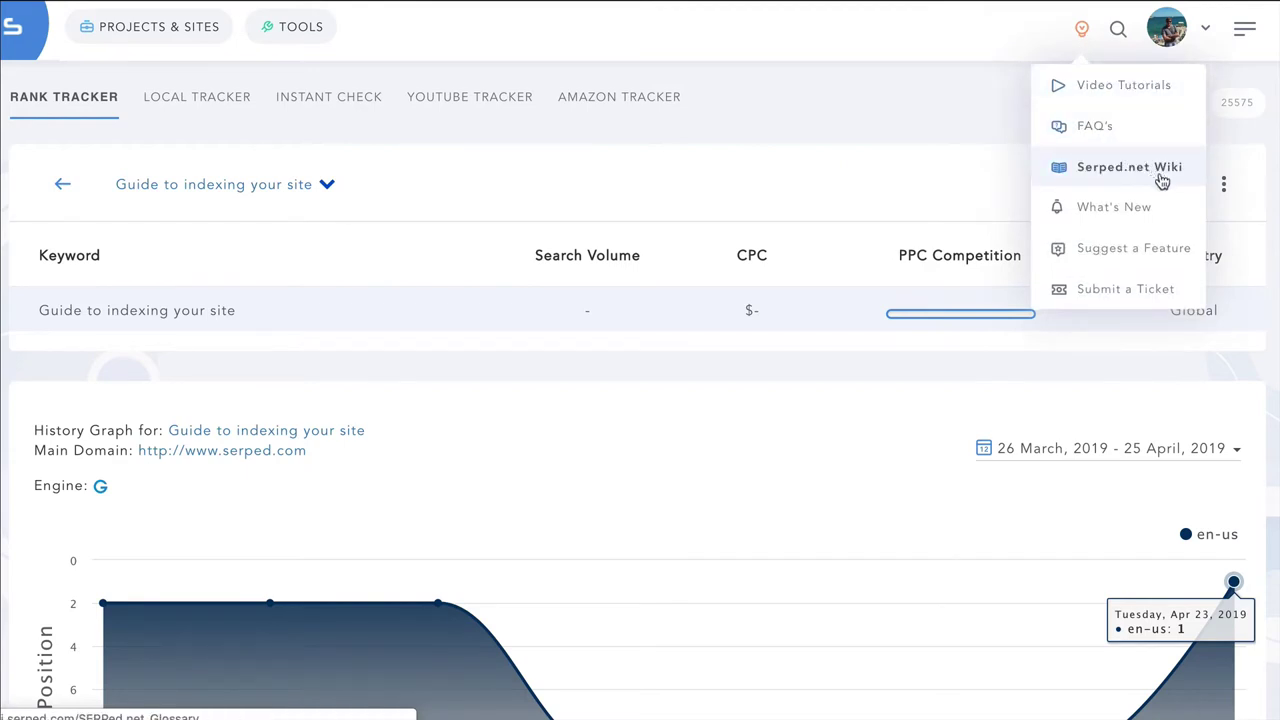